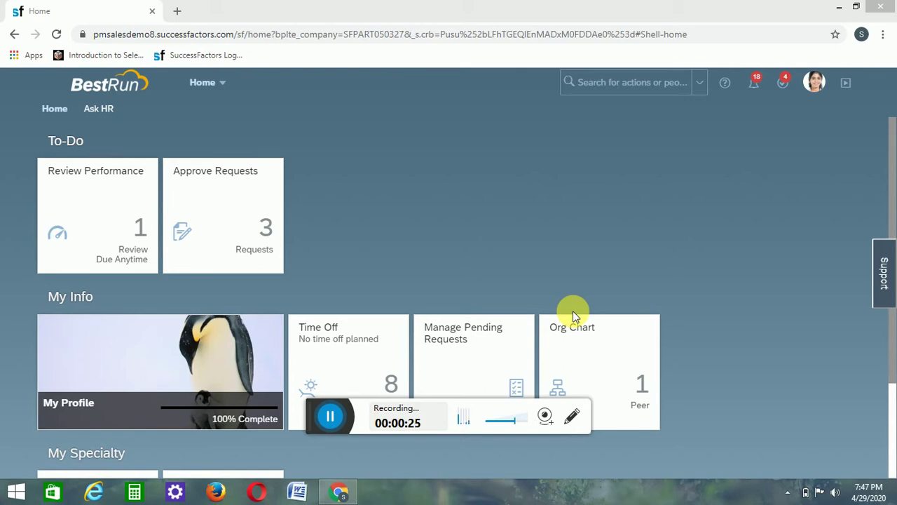
Search the header for 'configure object definitions' and open the Configure Object Definitions page
{"action": "left_click", "coordinate": [632, 84]}
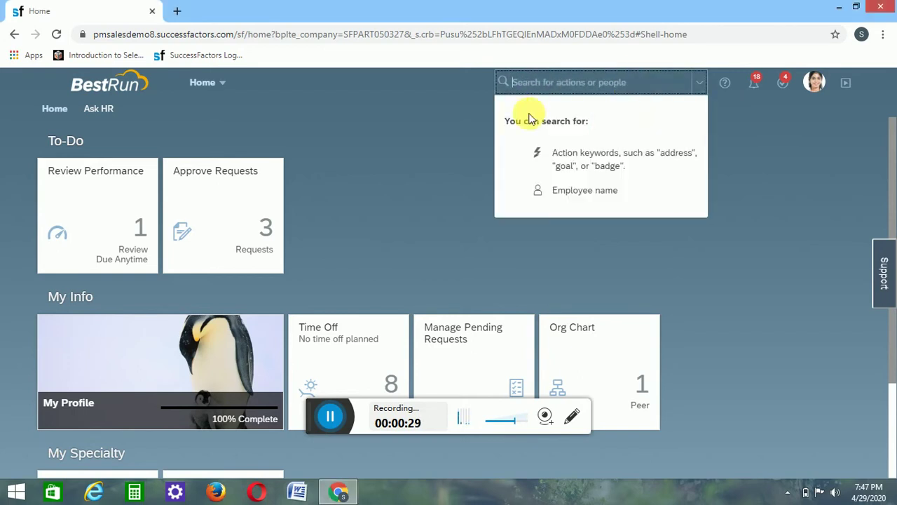
{"action": "type", "text": "con"}
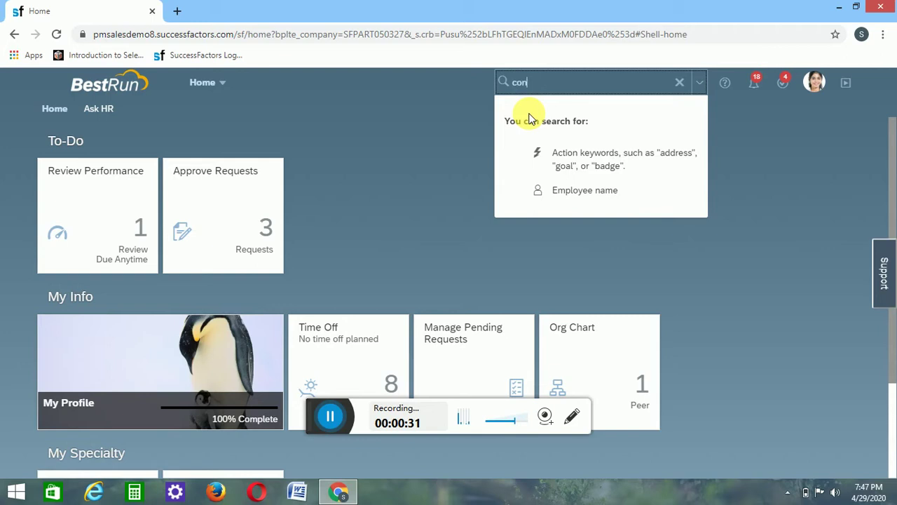
{"action": "key", "text": "BackSpace"}
{"action": "key", "text": "BackSpace"}
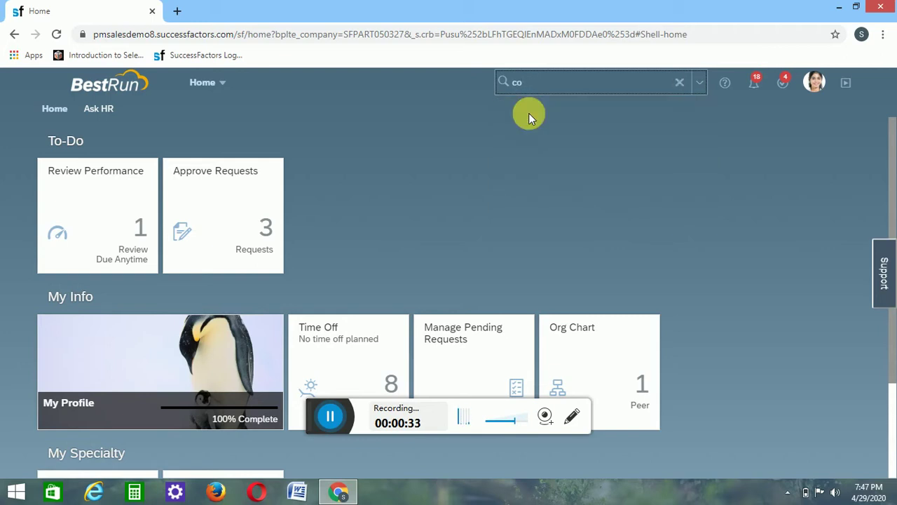
{"action": "type", "text": "nfig"}
{"action": "type", "text": "ure "}
{"action": "type", "text": "objec"}
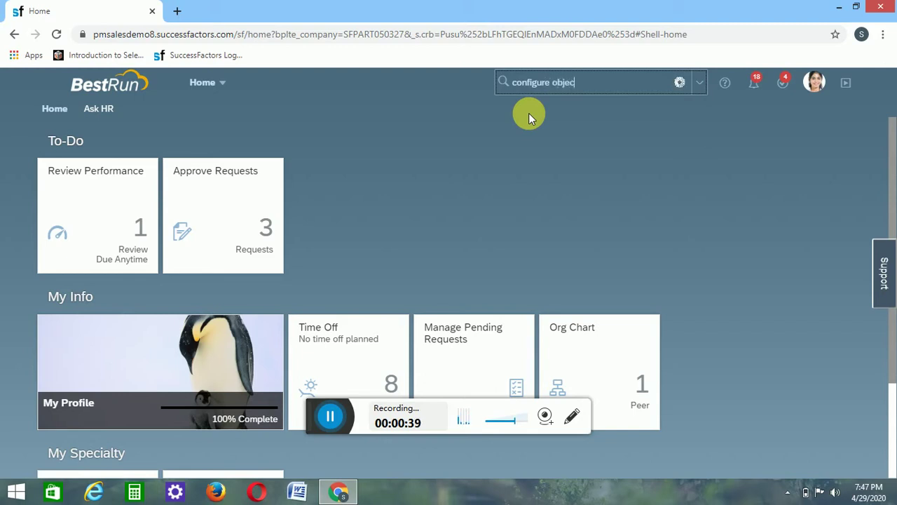
{"action": "type", "text": "t de"}
{"action": "left_click", "coordinate": [588, 110]}
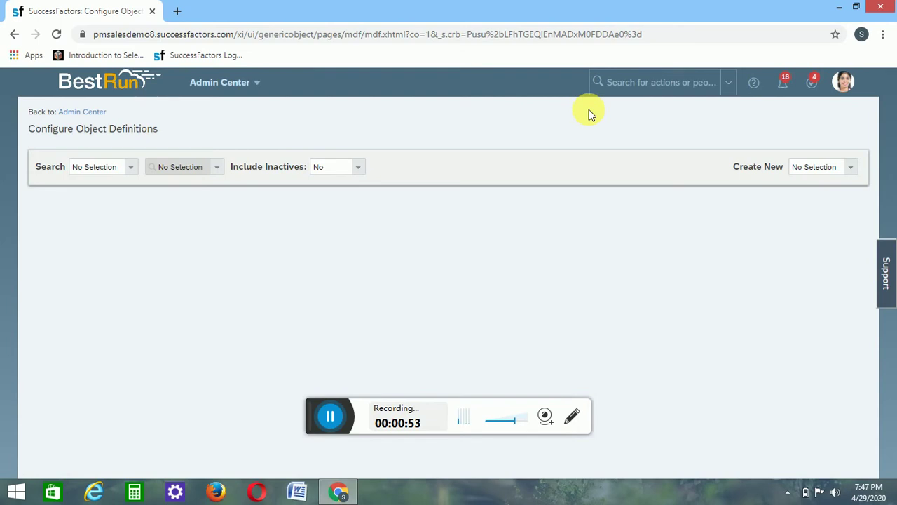
Load the Legal Entity object definition by searching 'le' under Create New > Object Definition
{"action": "left_click", "coordinate": [858, 175]}
{"action": "left_click", "coordinate": [747, 209]}
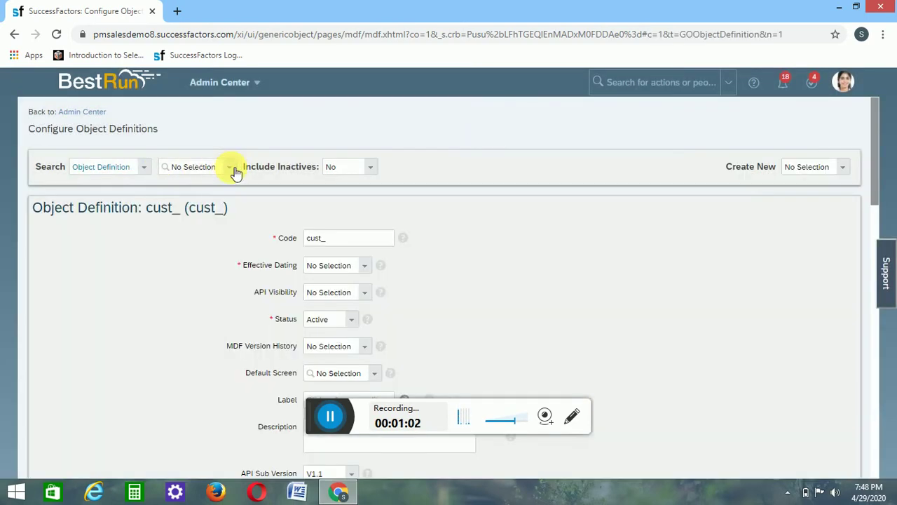
{"action": "left_click", "coordinate": [234, 171]}
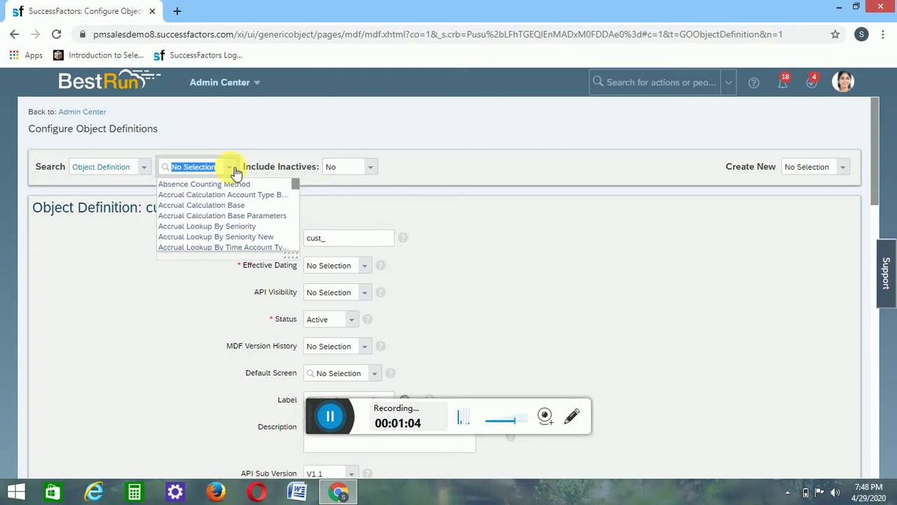
{"action": "type", "text": "legal"}
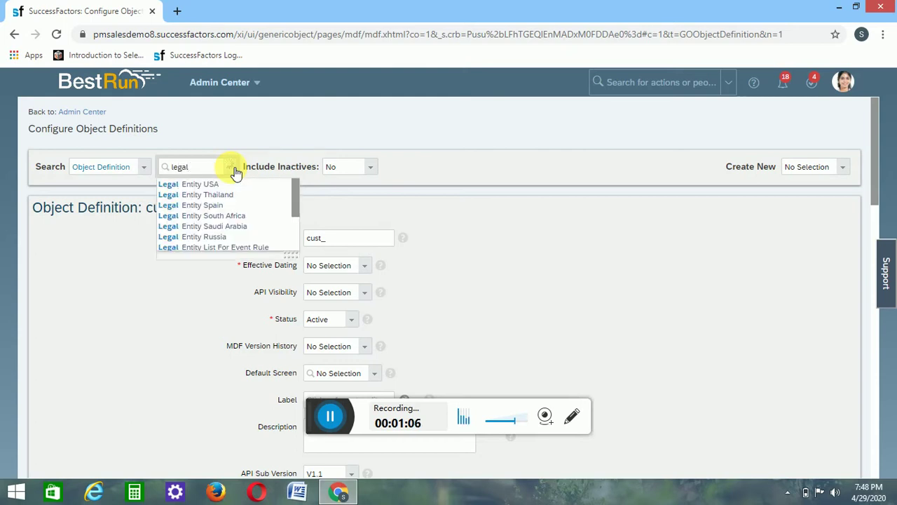
{"action": "left_click_drag", "start_coordinate": [297, 194], "coordinate": [295, 240]}
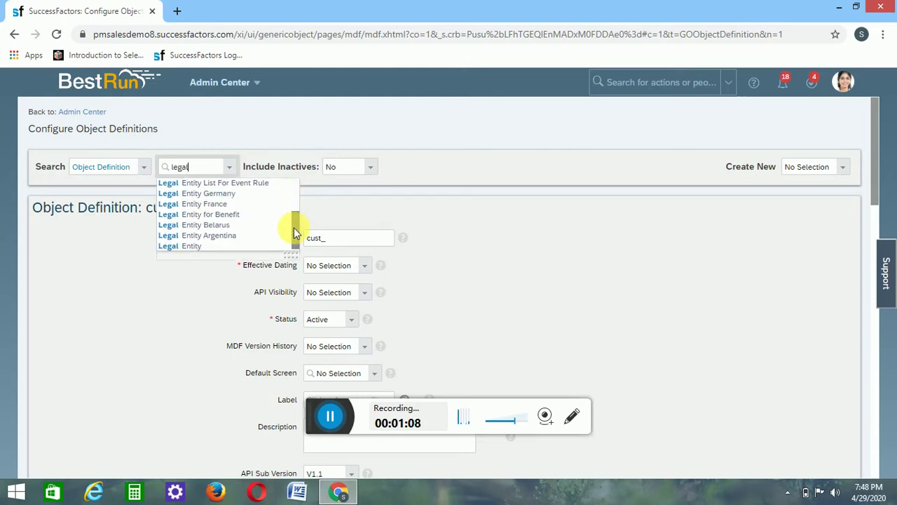
{"action": "left_click", "coordinate": [212, 245]}
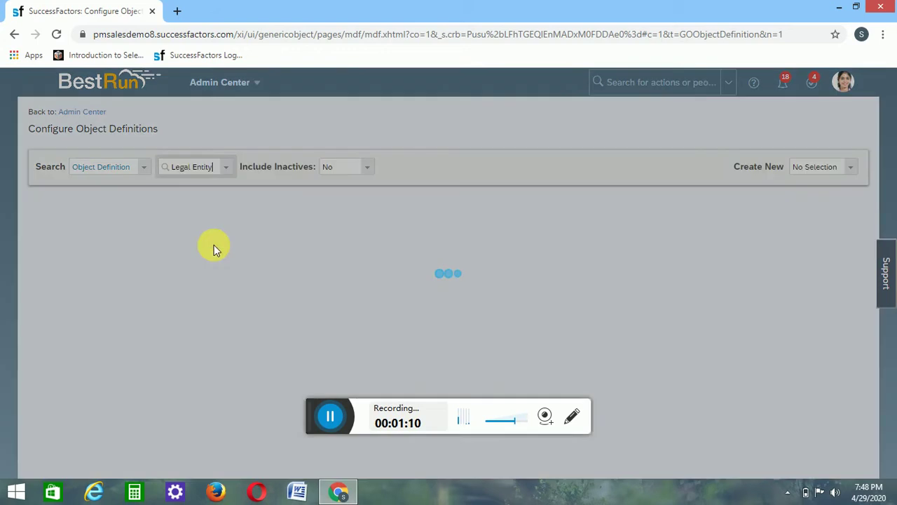
{"action": "left_click_drag", "start_coordinate": [311, 422], "coordinate": [605, 24]}
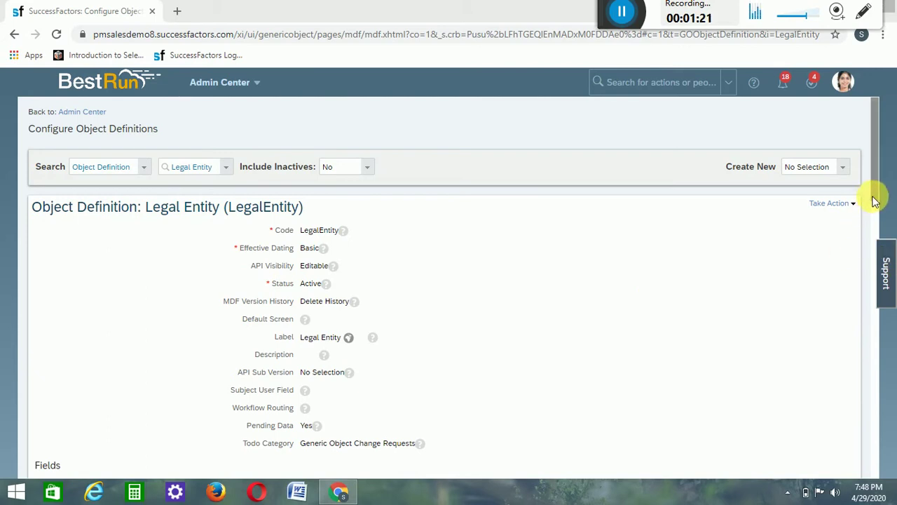
Duplicate the browser tab and open Picklist Center in it via a 'picklist center' search
{"action": "right_click", "coordinate": [128, 15]}
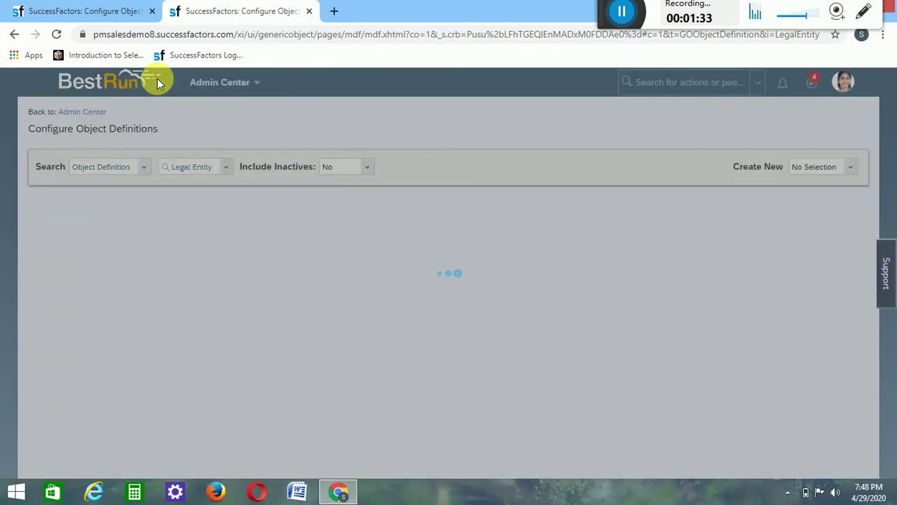
{"action": "left_click", "coordinate": [675, 84]}
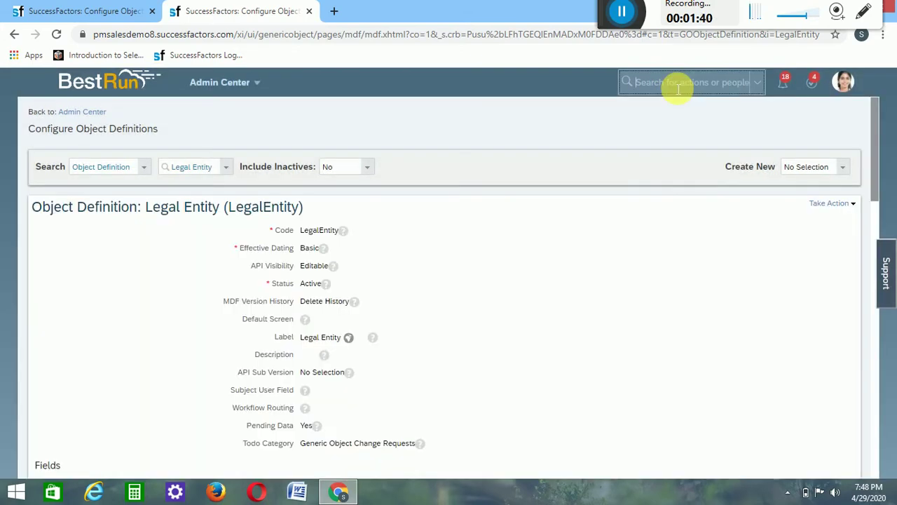
{"action": "type", "text": "pi"}
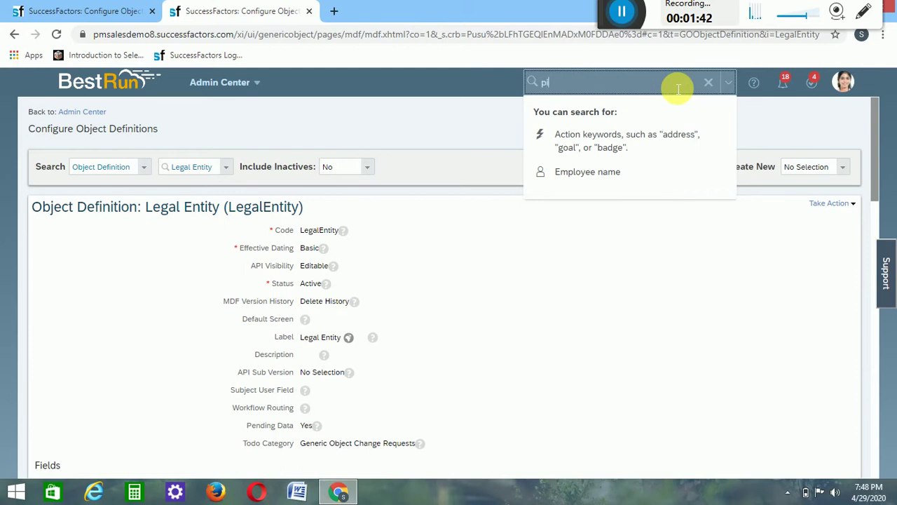
{"action": "type", "text": "ckli"}
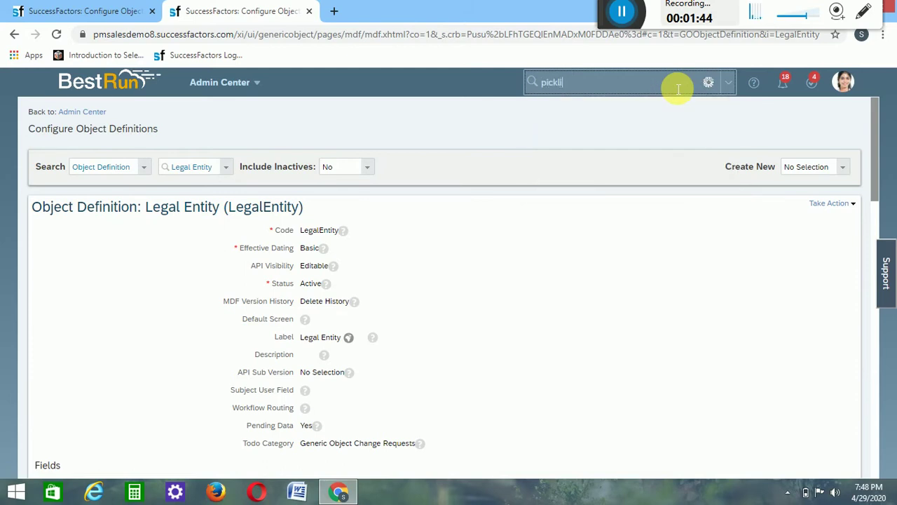
{"action": "type", "text": "st"}
{"action": "type", "text": " cente"}
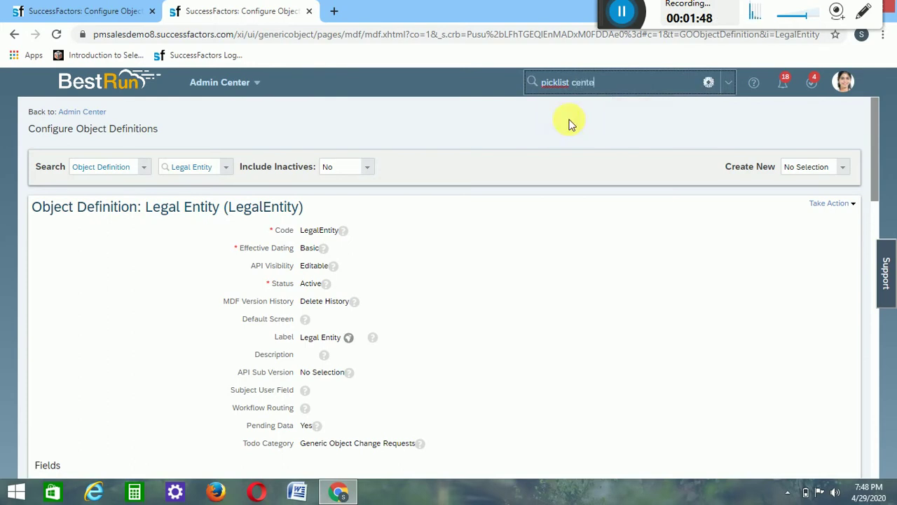
{"action": "type", "text": "r"}
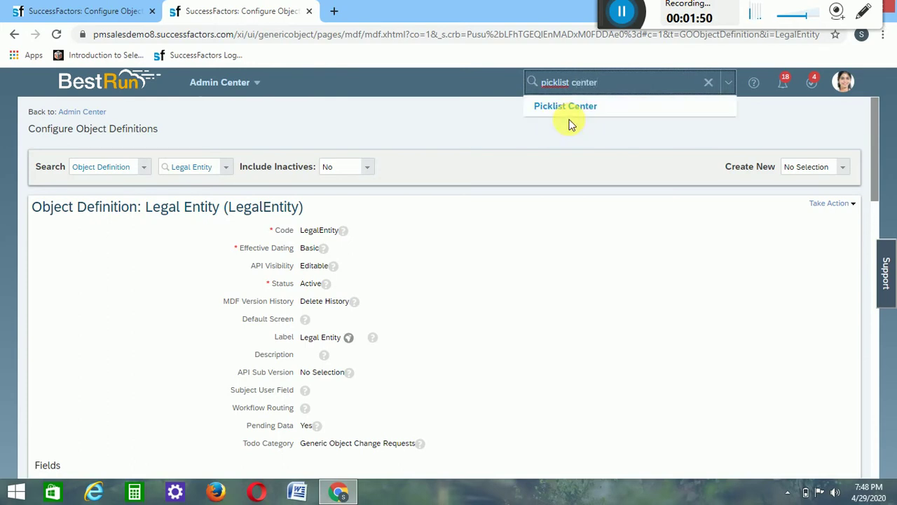
{"action": "left_click", "coordinate": [579, 115]}
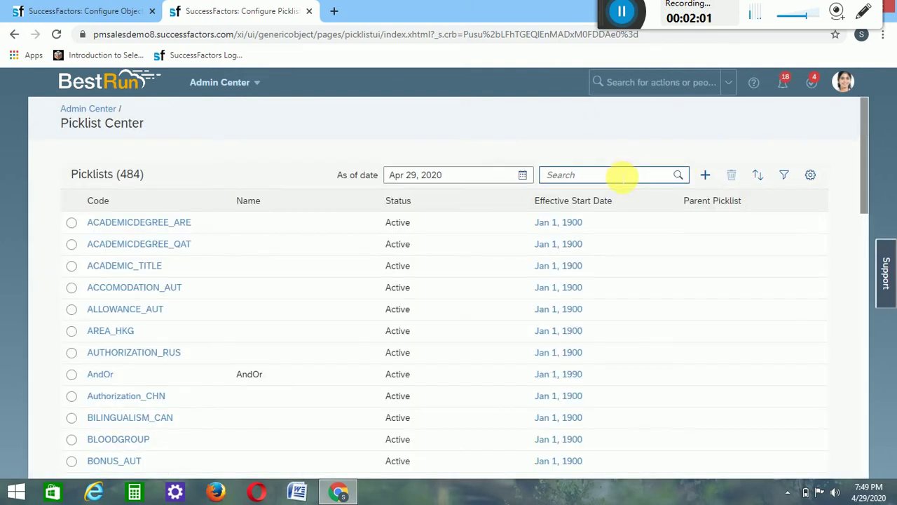
Filter the Picklist Center list by 'test_' to show the test States and Districts picklists
{"action": "left_click", "coordinate": [621, 177]}
{"action": "type", "text": "t"}
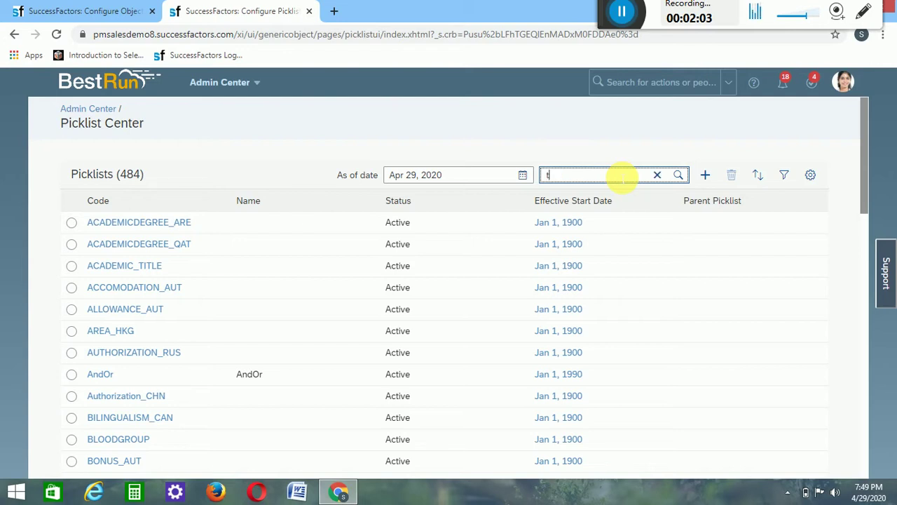
{"action": "type", "text": "est"}
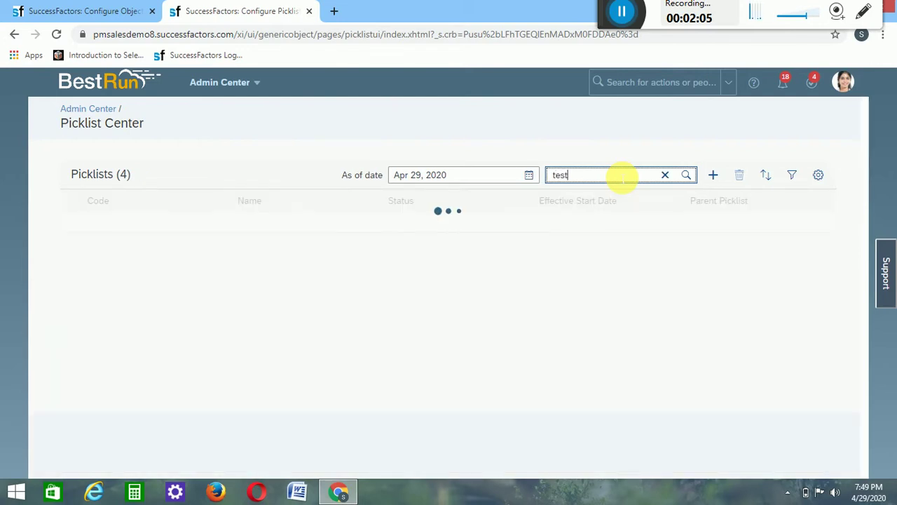
{"action": "type", "text": "_"}
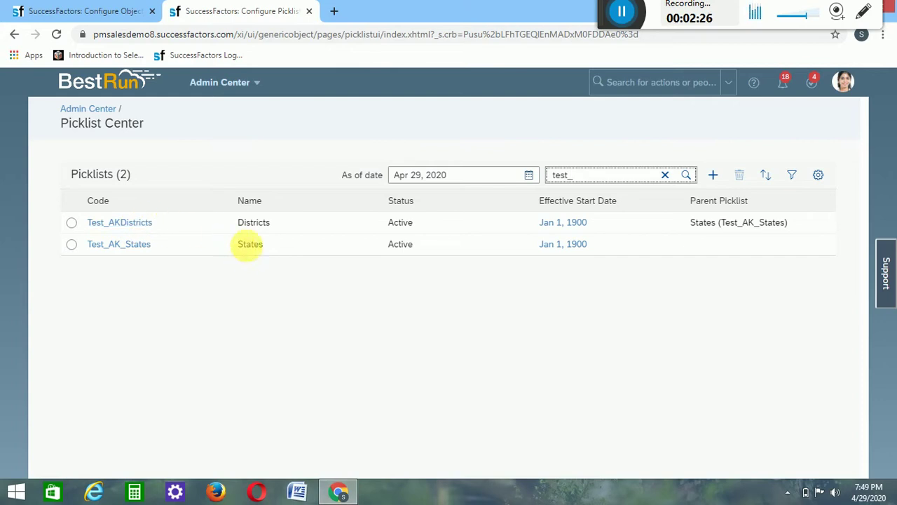
Return to the Legal Entity tab and make its definition editable through Take Action
{"action": "left_click", "coordinate": [112, 10]}
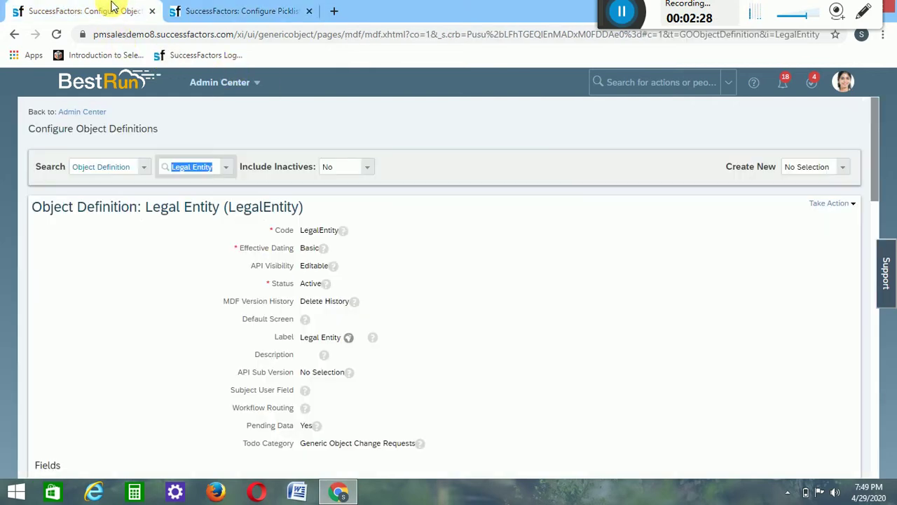
{"action": "left_click", "coordinate": [849, 203]}
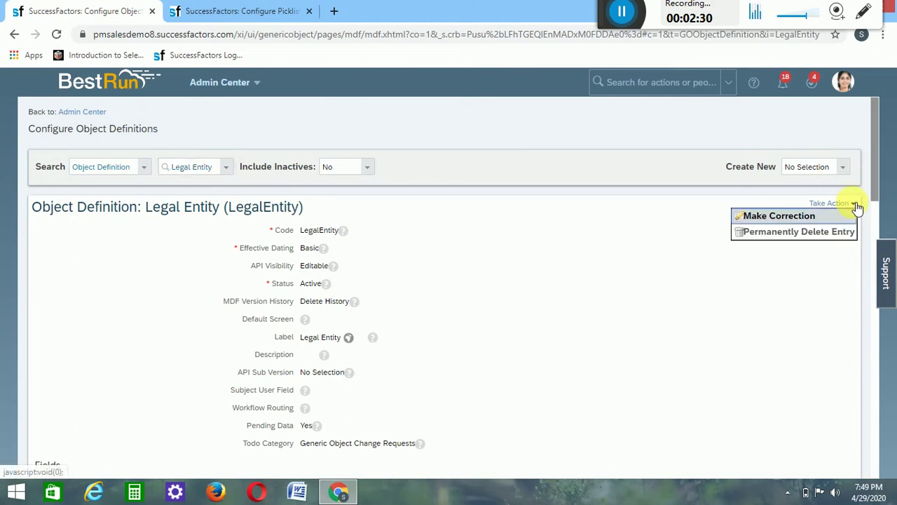
{"action": "left_click", "coordinate": [815, 220]}
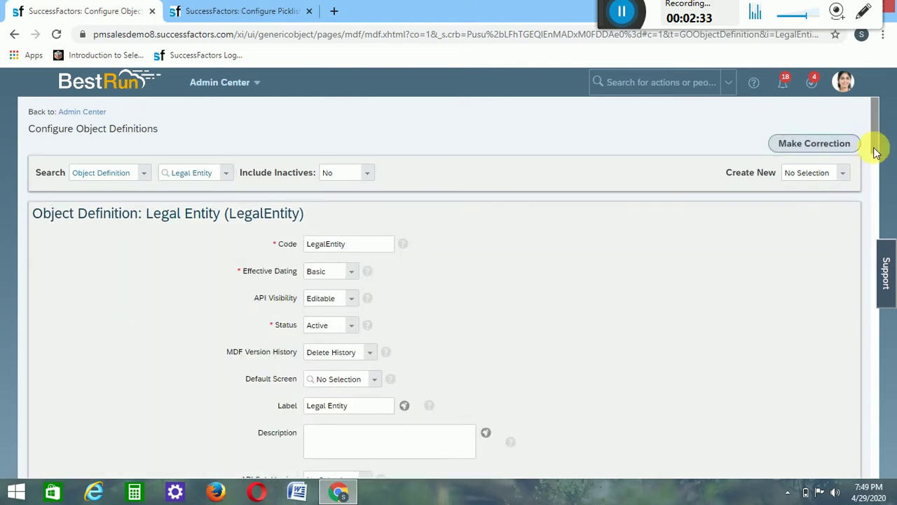
Delete the cust_state and Districts custom fields, then scroll down to the Rules section
{"action": "scroll", "coordinate": [878, 155], "scroll_direction": "down", "scroll_amount": 2}
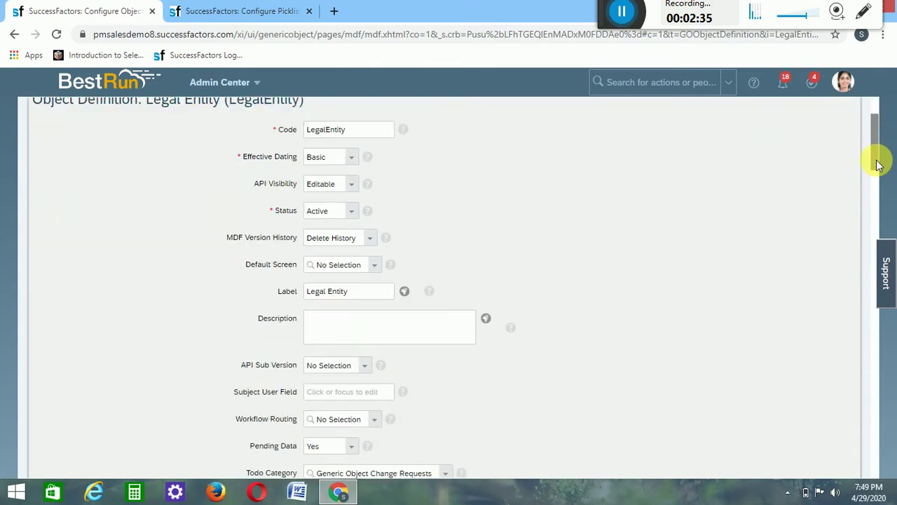
{"action": "left_click_drag", "start_coordinate": [878, 163], "coordinate": [892, 343]}
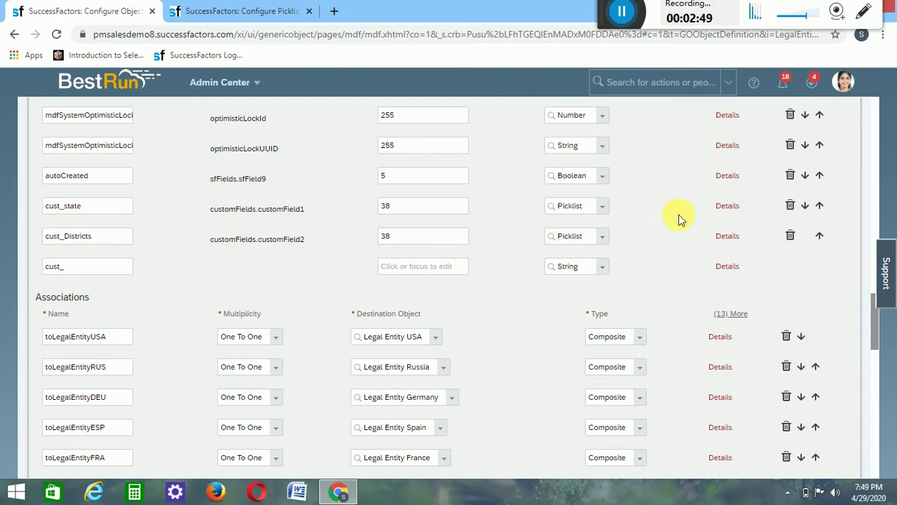
{"action": "left_click", "coordinate": [790, 207]}
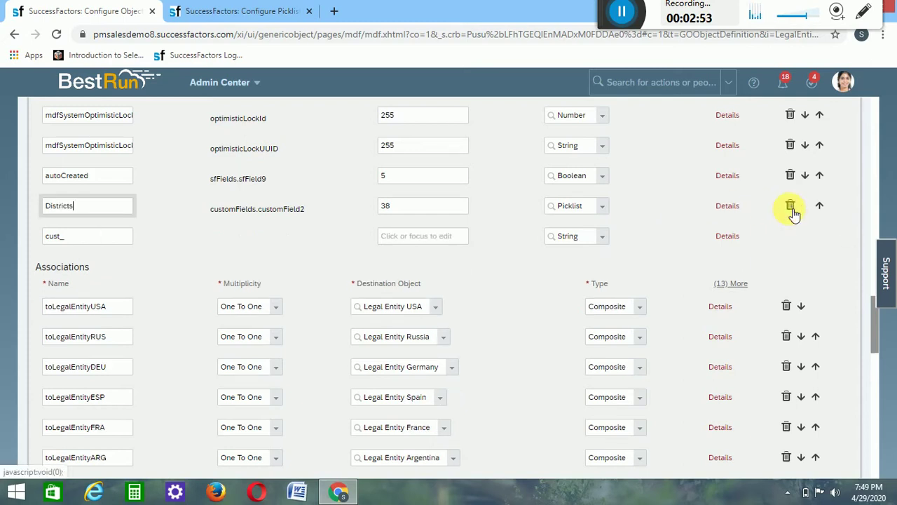
{"action": "left_click", "coordinate": [791, 207]}
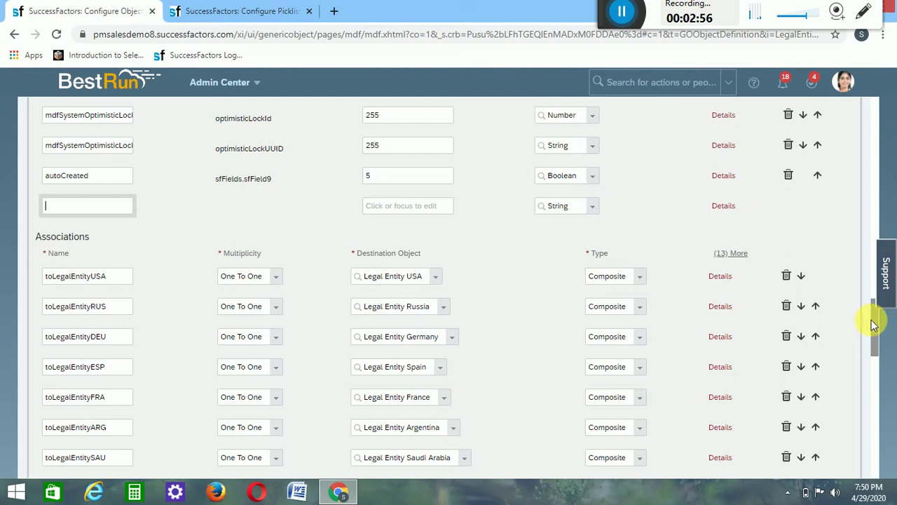
{"action": "scroll", "coordinate": [877, 343], "scroll_direction": "down", "scroll_amount": 2}
{"action": "scroll", "coordinate": [875, 356], "scroll_direction": "down", "scroll_amount": 2}
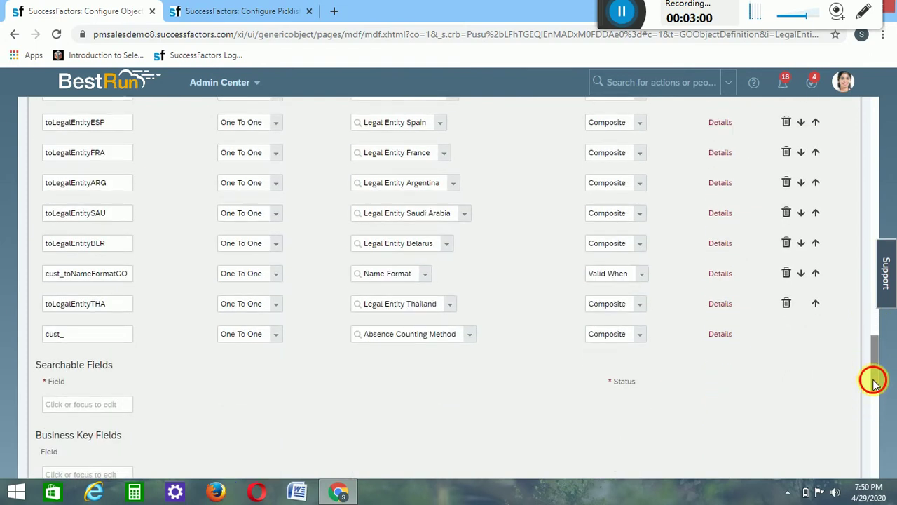
{"action": "left_click_drag", "start_coordinate": [871, 377], "coordinate": [881, 441]}
{"action": "scroll", "coordinate": [881, 452], "scroll_direction": "down", "scroll_amount": 1}
{"action": "scroll", "coordinate": [882, 457], "scroll_direction": "down", "scroll_amount": 1}
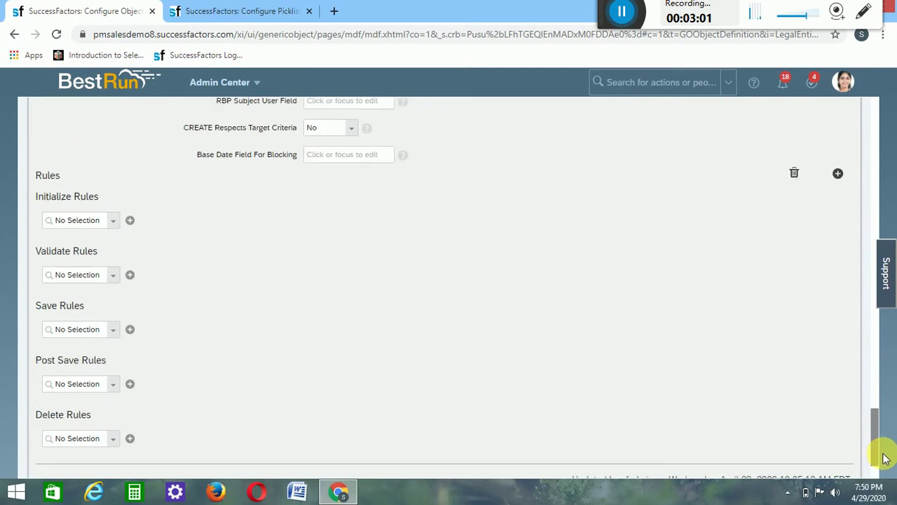
{"action": "scroll", "coordinate": [882, 457], "scroll_direction": "down", "scroll_amount": 1}
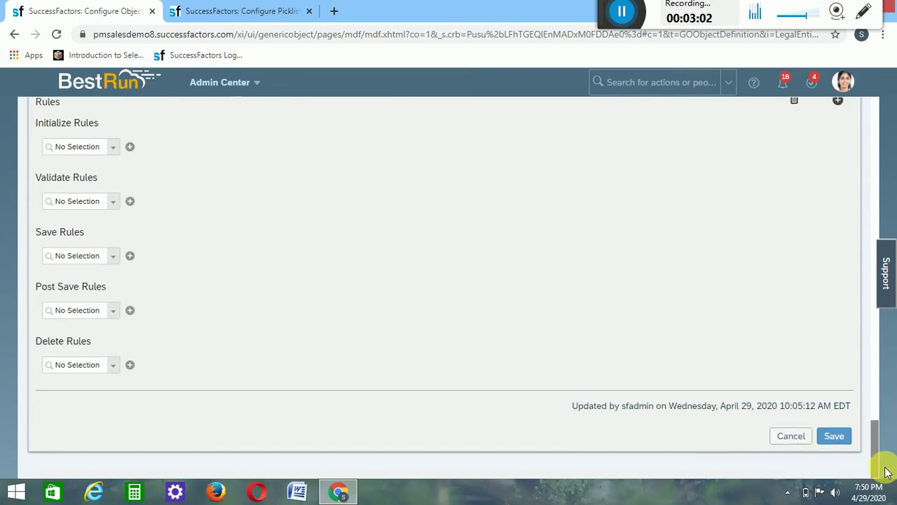
Save the Legal Entity definition until Successfully Saved appears
{"action": "left_click", "coordinate": [834, 436]}
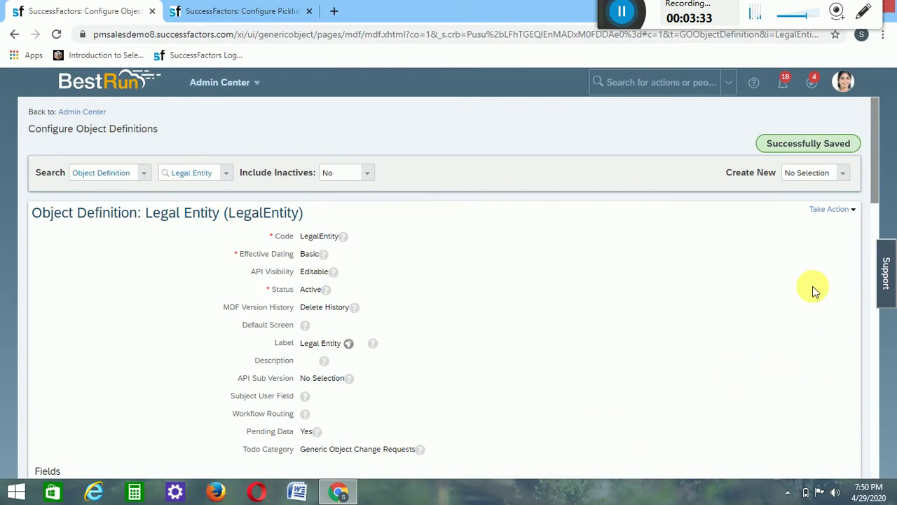
Choose Make Correction on Legal Entity and scroll to the blank cust_ field row
{"action": "left_click", "coordinate": [836, 212]}
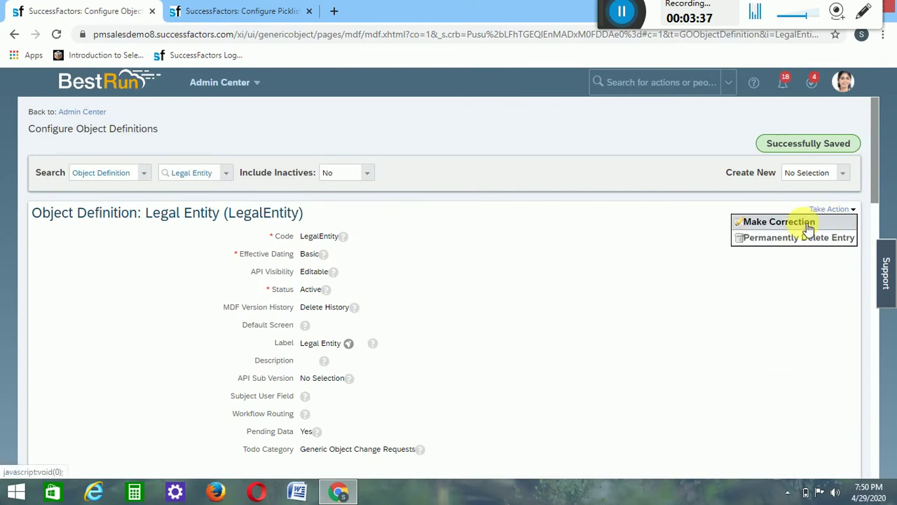
{"action": "left_click", "coordinate": [808, 225]}
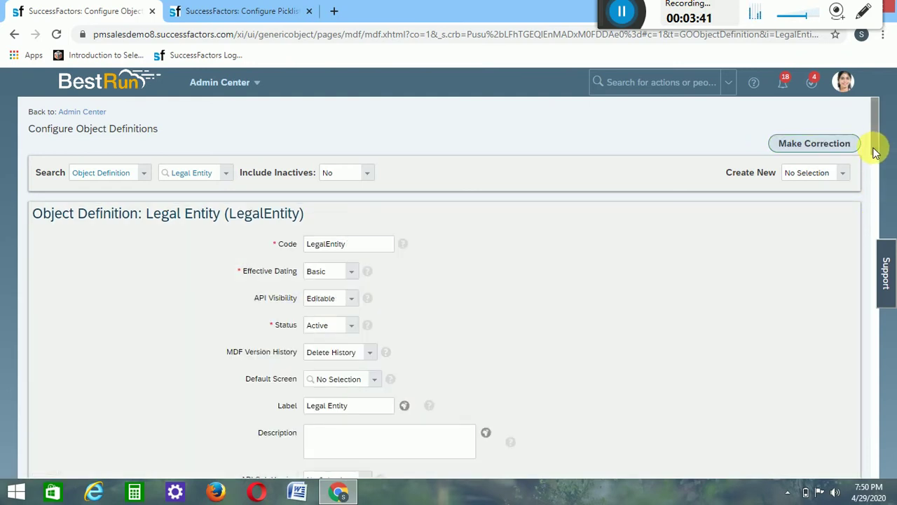
{"action": "scroll", "coordinate": [875, 161], "scroll_direction": "down", "scroll_amount": 2}
{"action": "scroll", "coordinate": [877, 210], "scroll_direction": "down", "scroll_amount": 2}
{"action": "scroll", "coordinate": [881, 224], "scroll_direction": "down", "scroll_amount": 1}
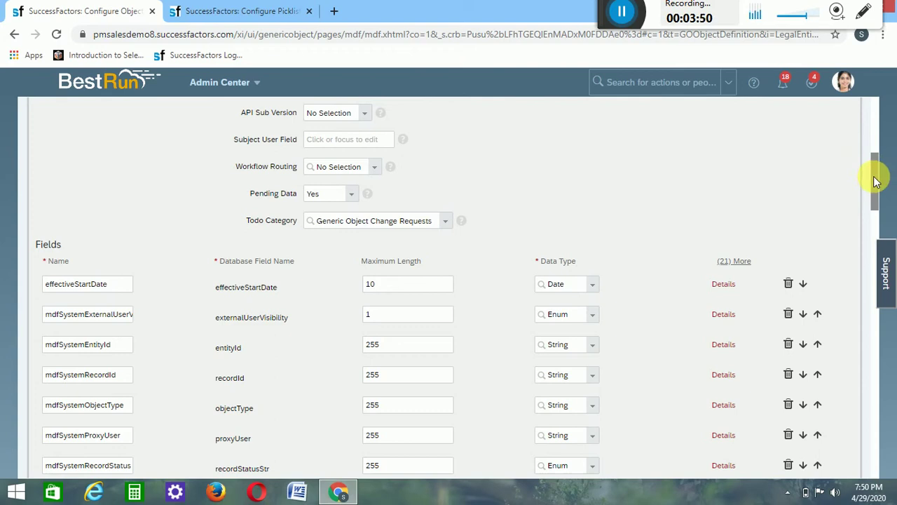
{"action": "left_click_drag", "start_coordinate": [875, 181], "coordinate": [875, 319]}
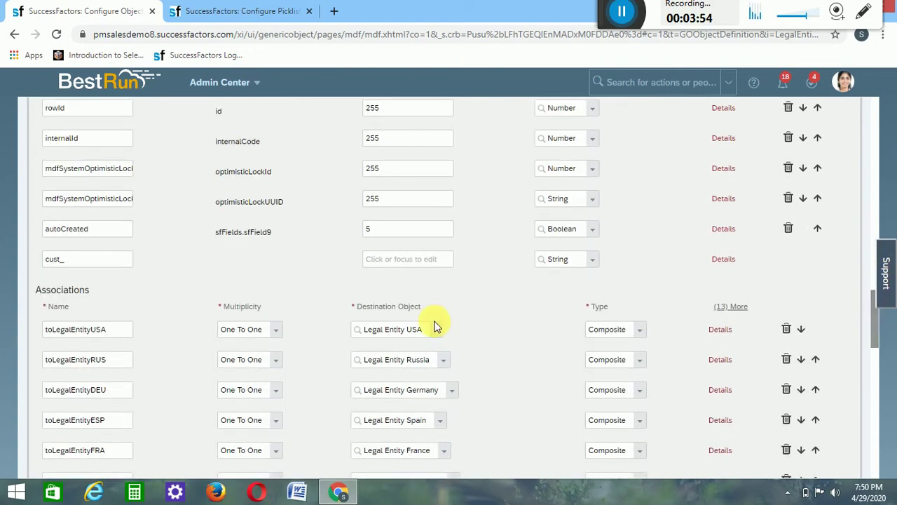
Name the blank new custom field cust_state
{"action": "left_click", "coordinate": [93, 261]}
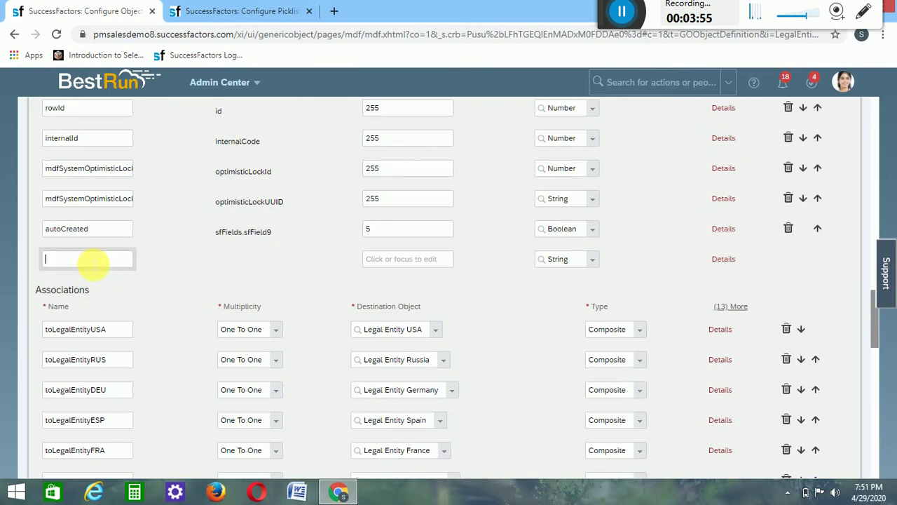
{"action": "left_click", "coordinate": [168, 264]}
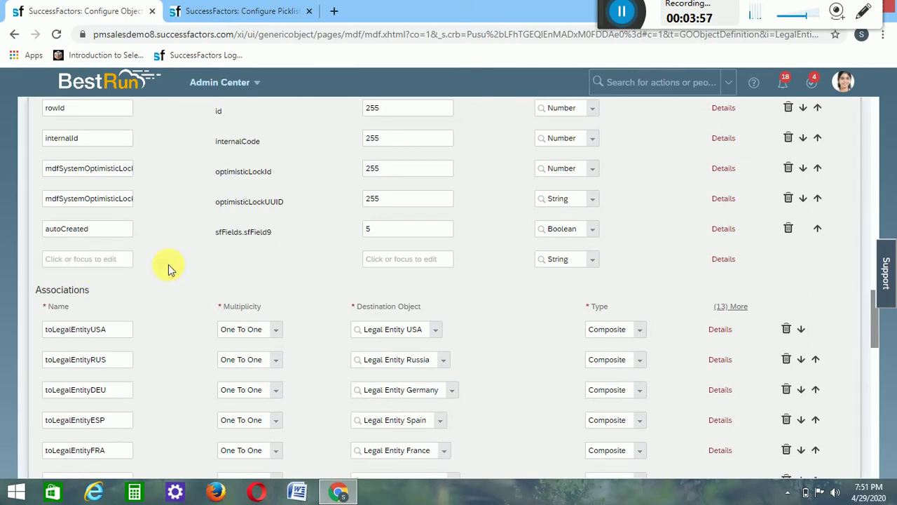
{"action": "left_click", "coordinate": [79, 260]}
{"action": "type", "text": "sta"}
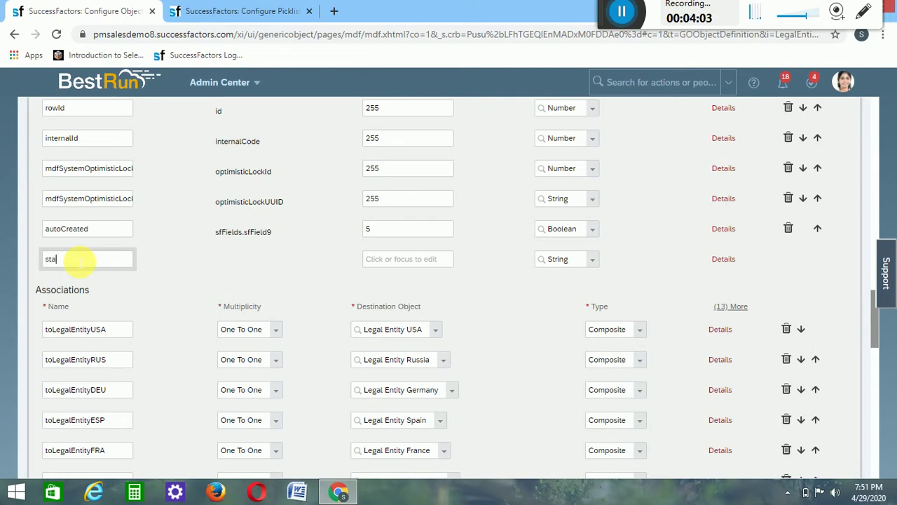
{"action": "type", "text": "te"}
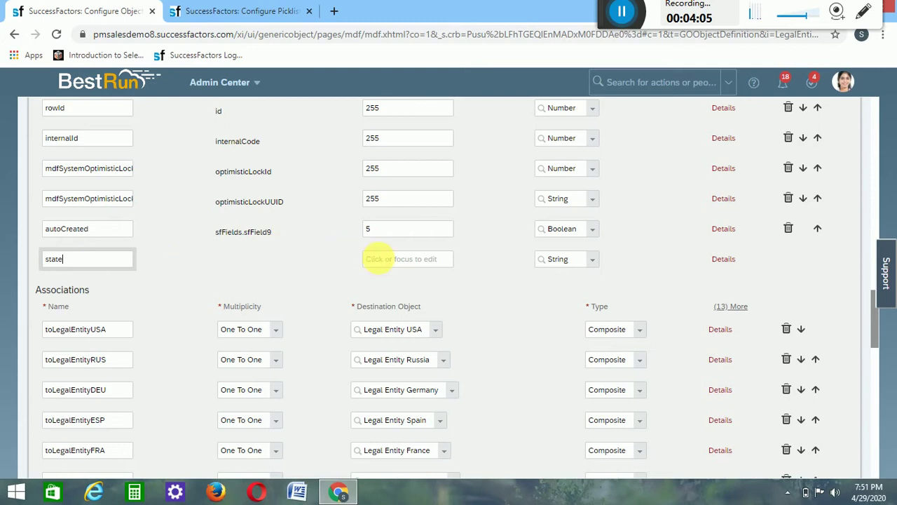
{"action": "left_click", "coordinate": [386, 263]}
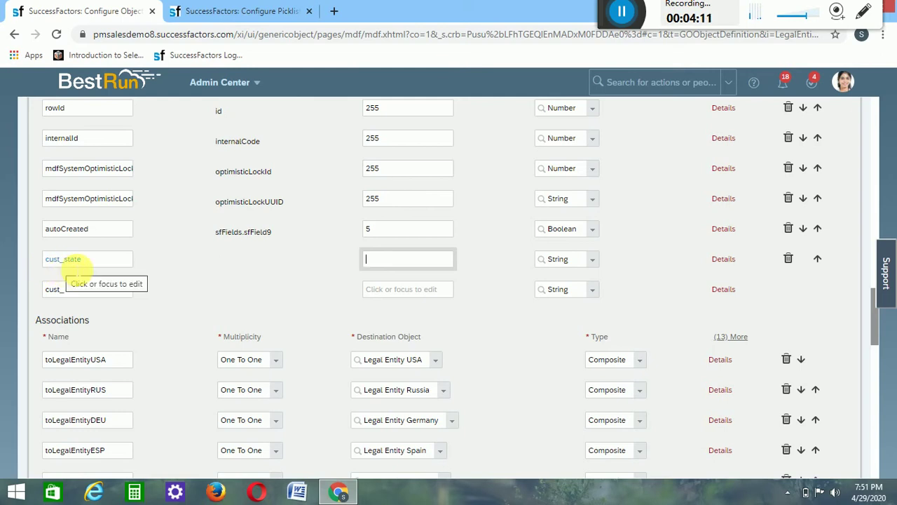
Give cust_state Maximum Length 255 and Data Type Picklist, then go to the Picklist Center tab
{"action": "left_click", "coordinate": [735, 256]}
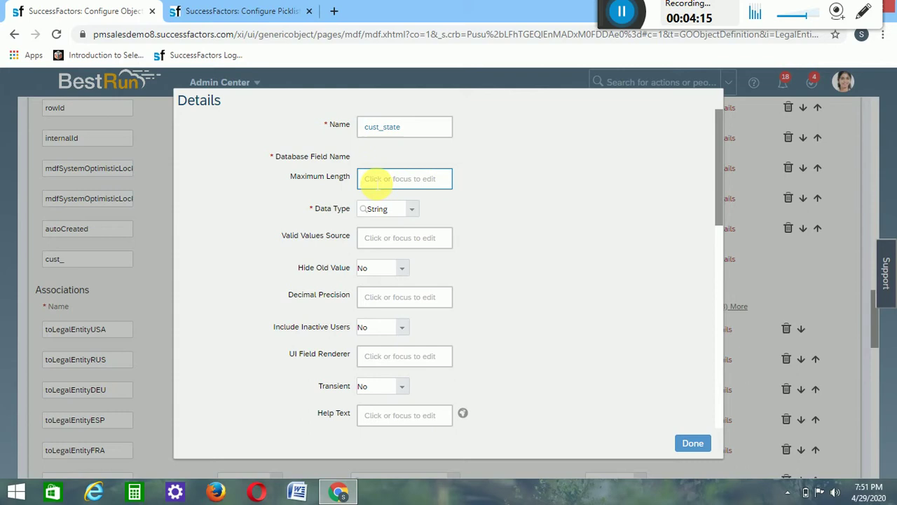
{"action": "left_click", "coordinate": [370, 180]}
{"action": "type", "text": "2"}
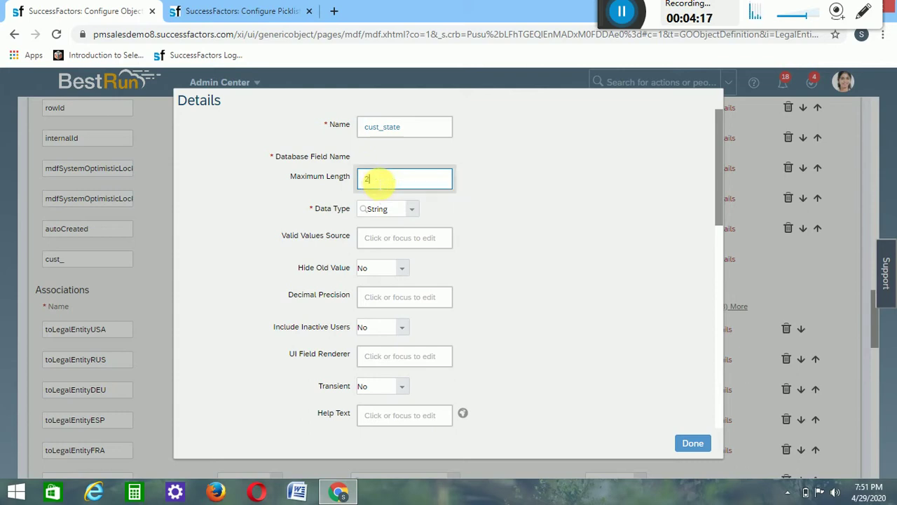
{"action": "type", "text": "55"}
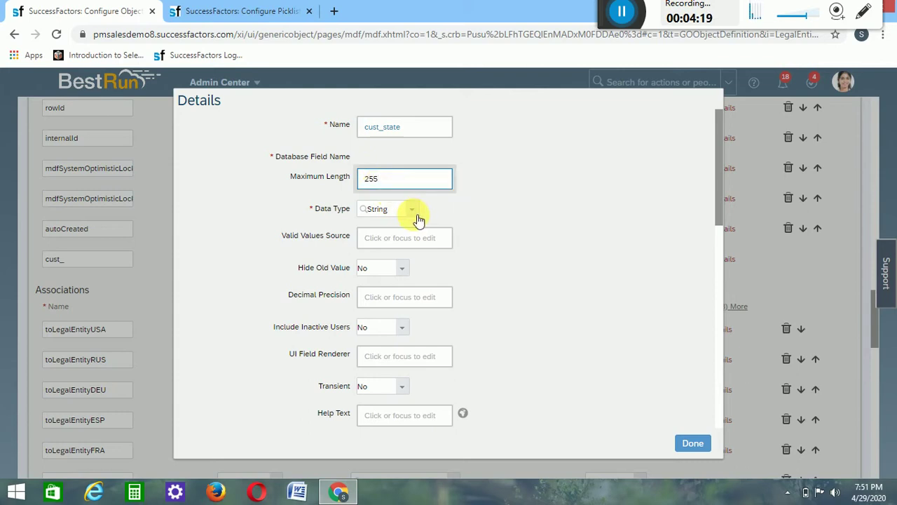
{"action": "left_click", "coordinate": [411, 210]}
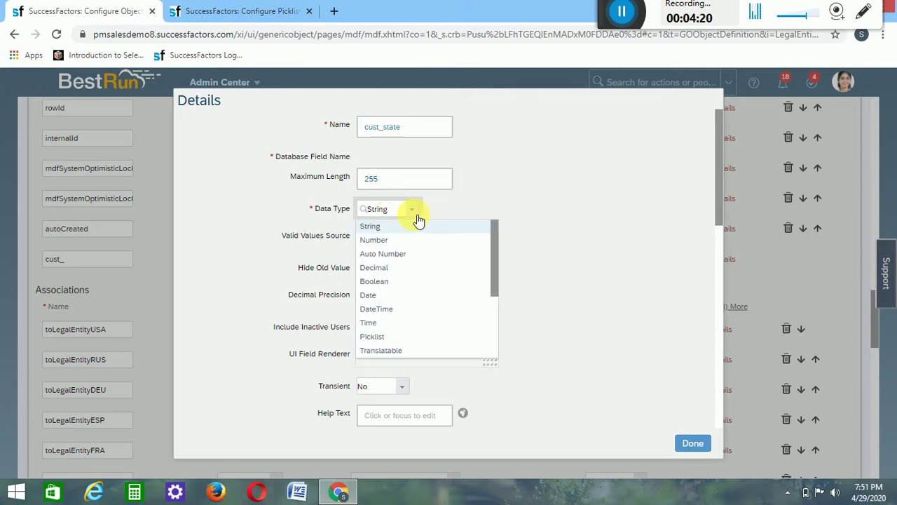
{"action": "left_click", "coordinate": [390, 343]}
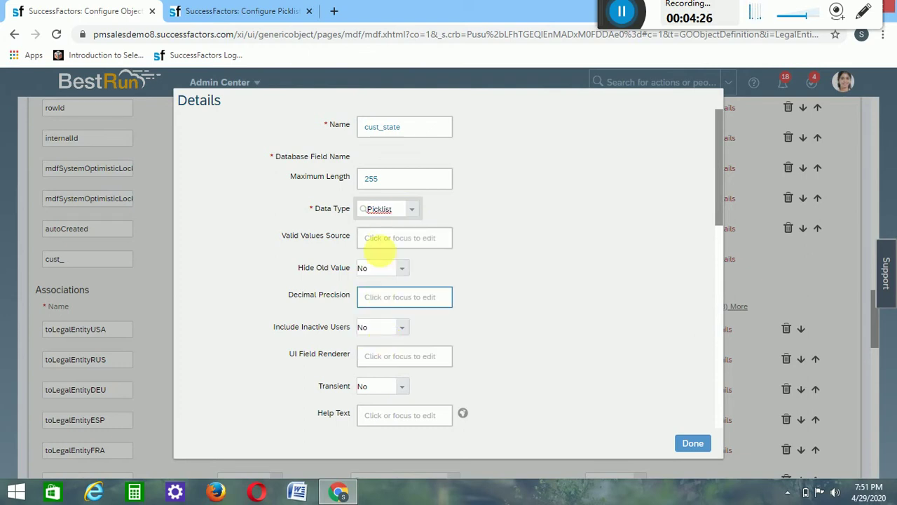
{"action": "left_click", "coordinate": [386, 243]}
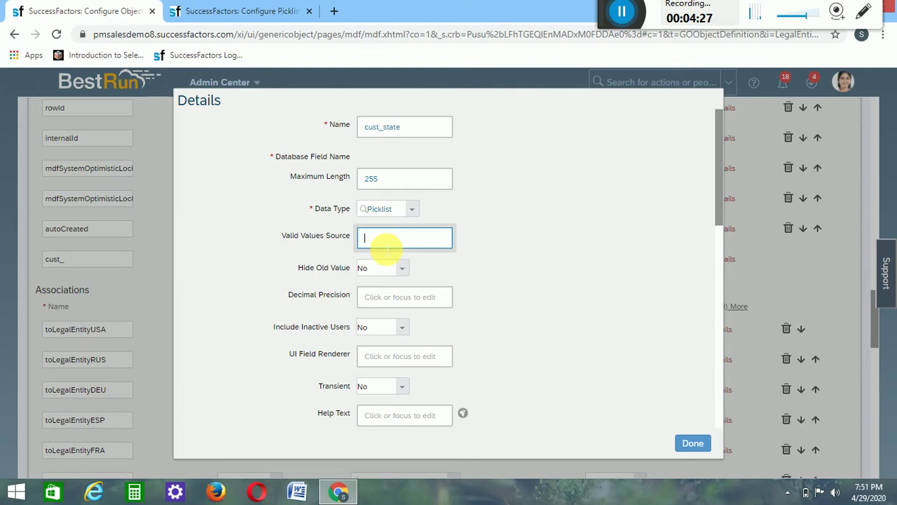
{"action": "left_click", "coordinate": [246, 19]}
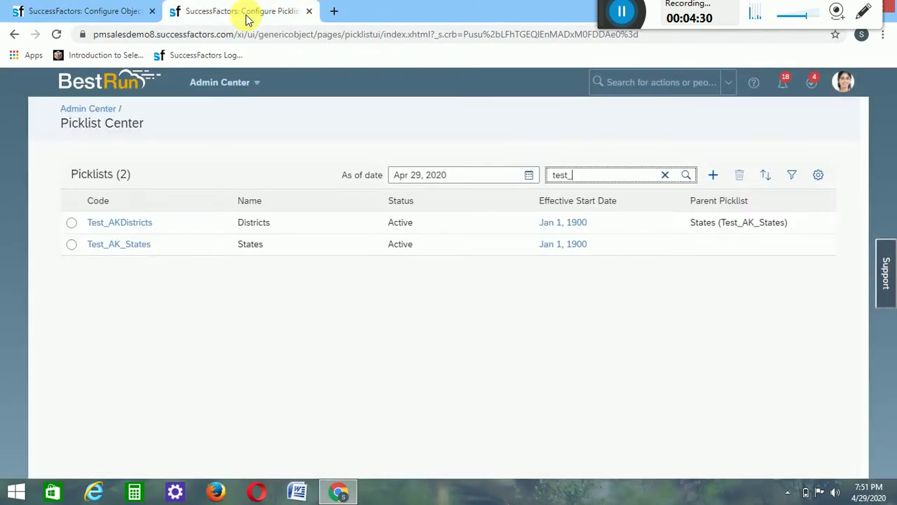
Copy the Test_AK_States code, paste it as cust_state's Valid Values Source, and click Done
{"action": "left_click", "coordinate": [139, 247]}
{"action": "left_click_drag", "start_coordinate": [139, 247], "coordinate": [94, 248]}
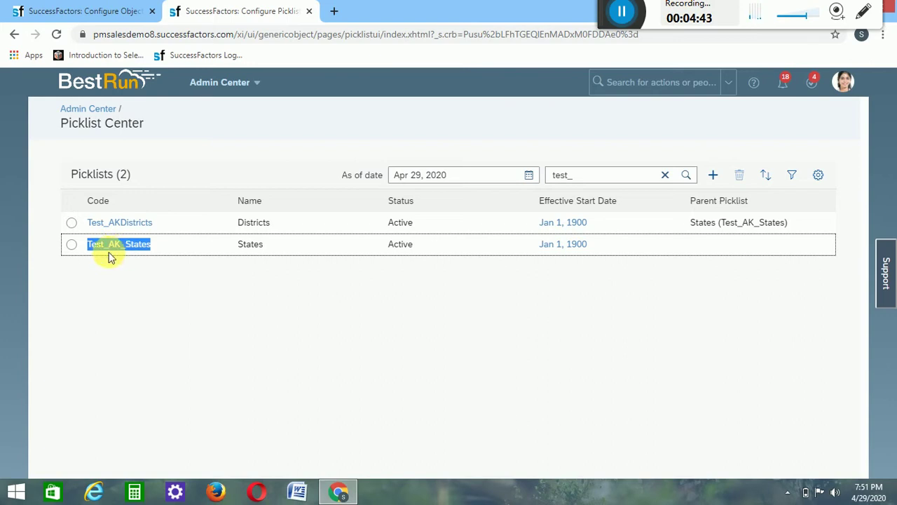
{"action": "left_click", "coordinate": [100, 12]}
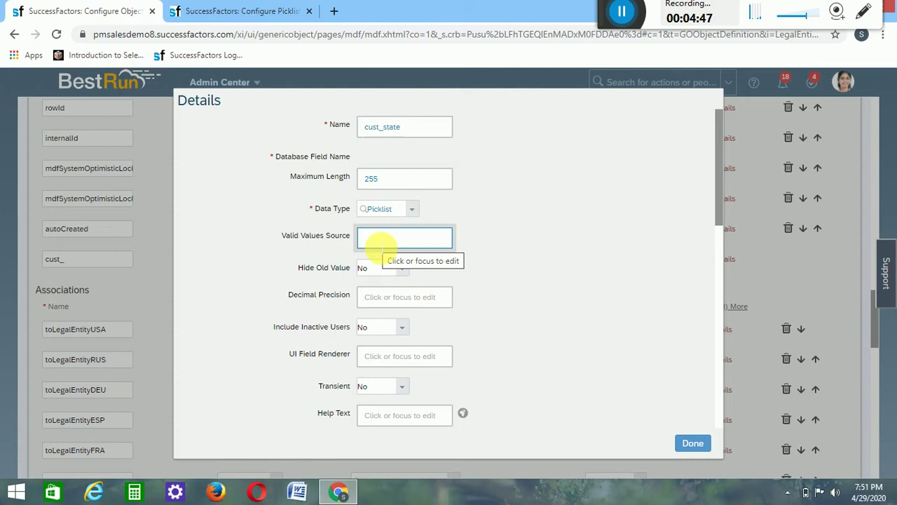
{"action": "type", "text": "Test_AK_States"}
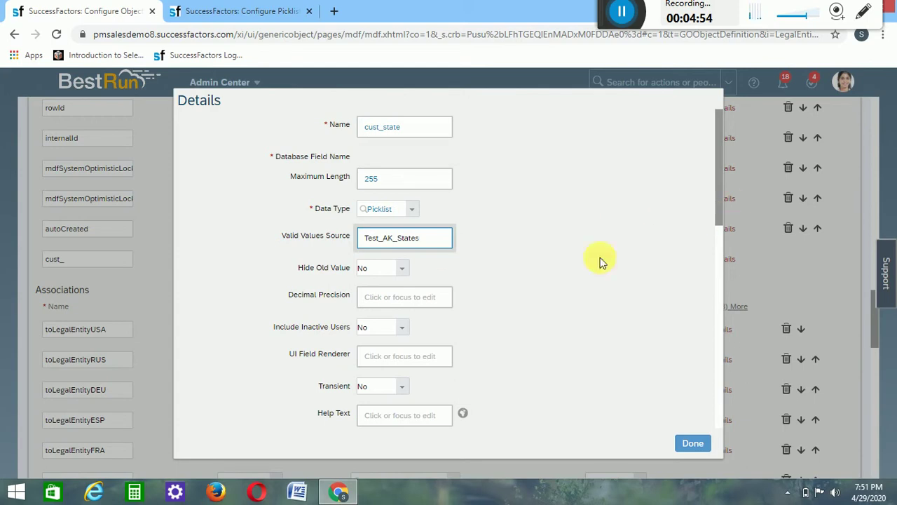
{"action": "left_click_drag", "start_coordinate": [719, 165], "coordinate": [713, 245]}
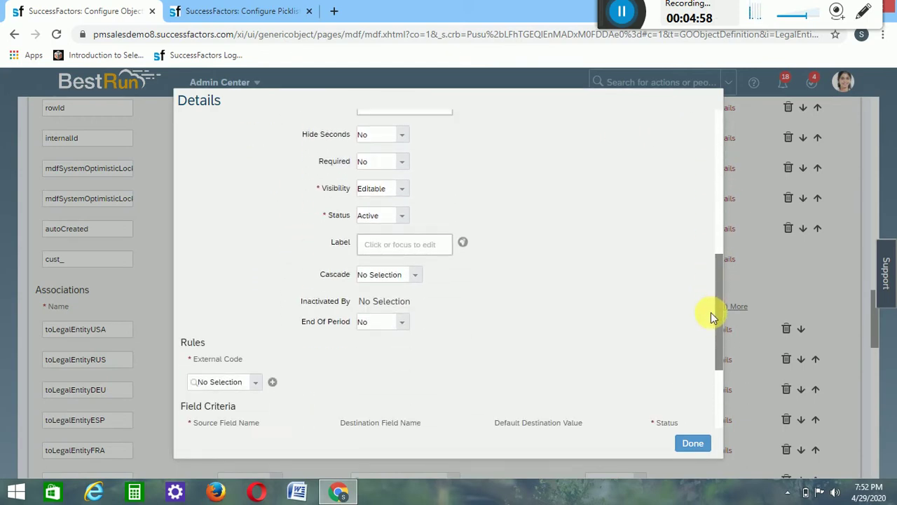
{"action": "left_click_drag", "start_coordinate": [714, 245], "coordinate": [711, 314]}
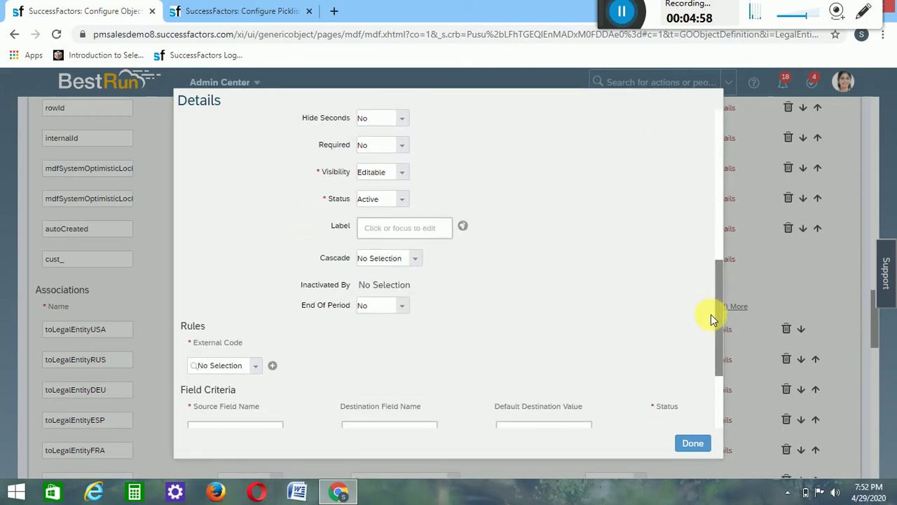
{"action": "left_click", "coordinate": [693, 444]}
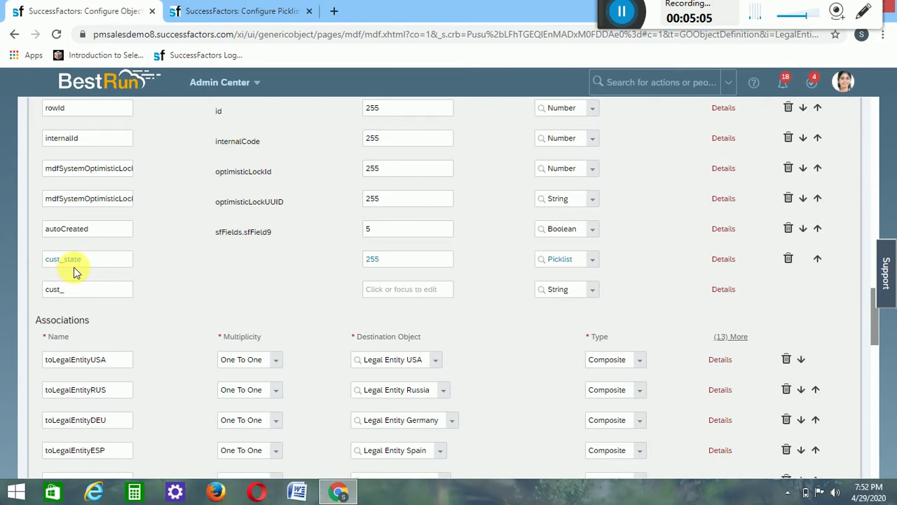
Add a new Legal Entity field named cust_districts
{"action": "left_click", "coordinate": [91, 295]}
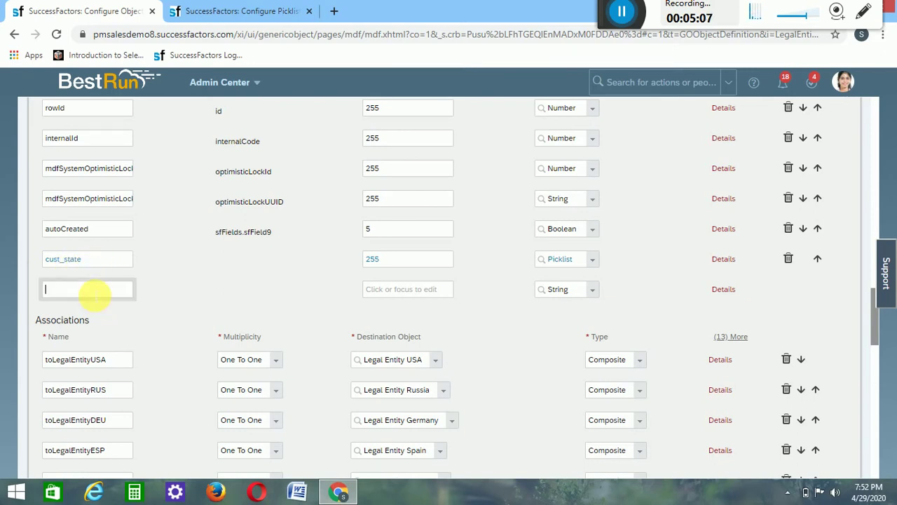
{"action": "type", "text": "di"}
{"action": "type", "text": "stricts"}
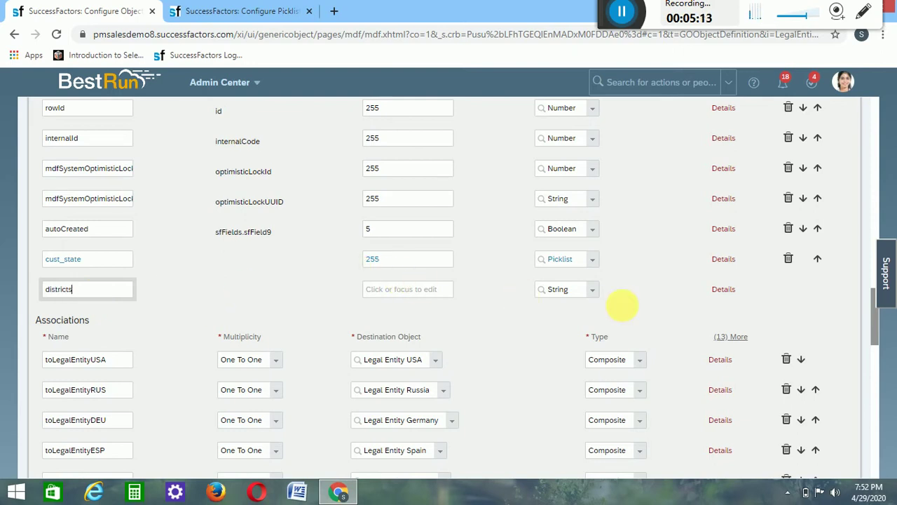
{"action": "left_click", "coordinate": [729, 295]}
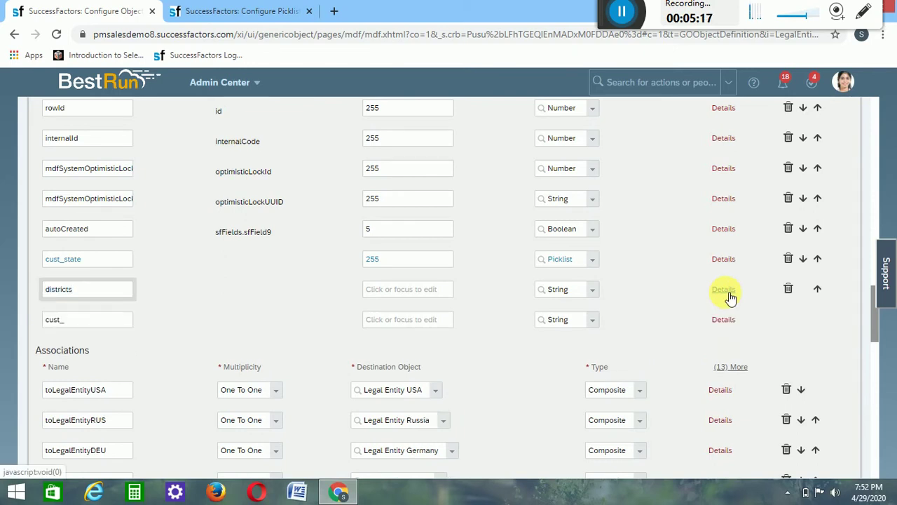
In cust_districts details, set maximum length 255 and data type Picklist
{"action": "left_click", "coordinate": [727, 294]}
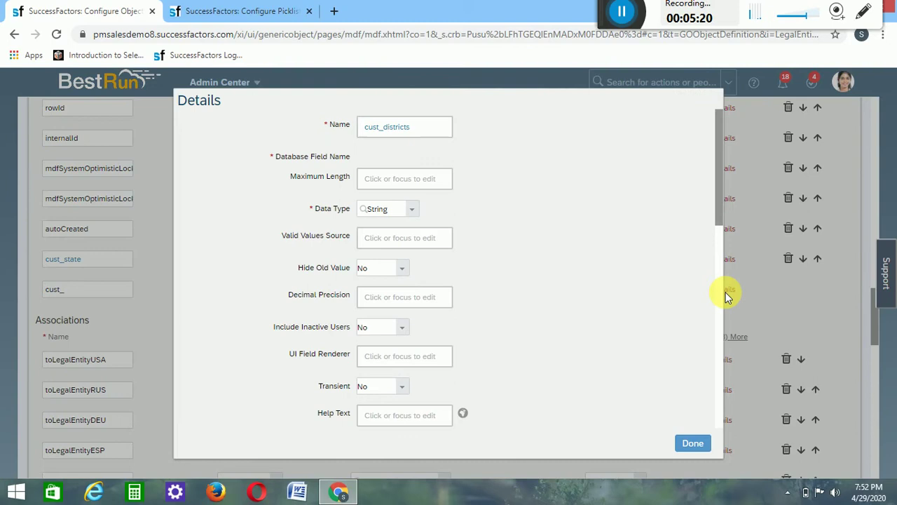
{"action": "left_click", "coordinate": [410, 180]}
{"action": "left_click", "coordinate": [410, 182]}
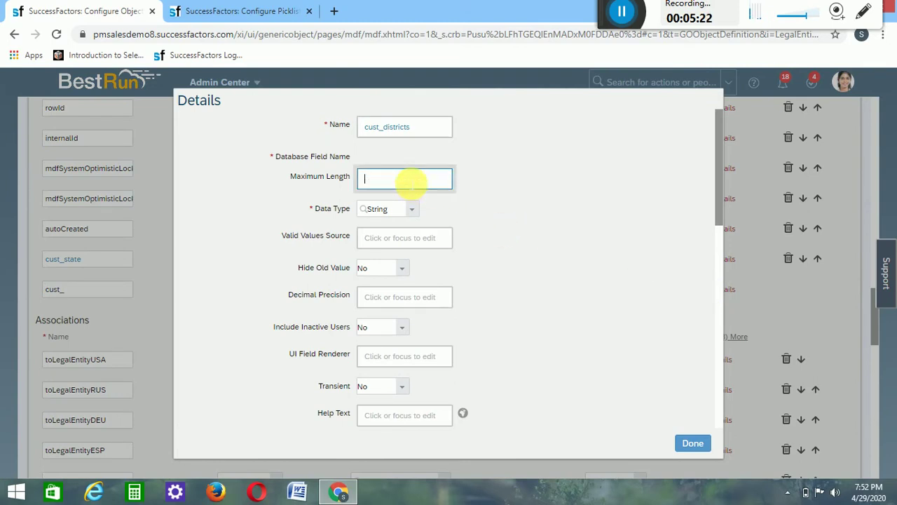
{"action": "type", "text": "255"}
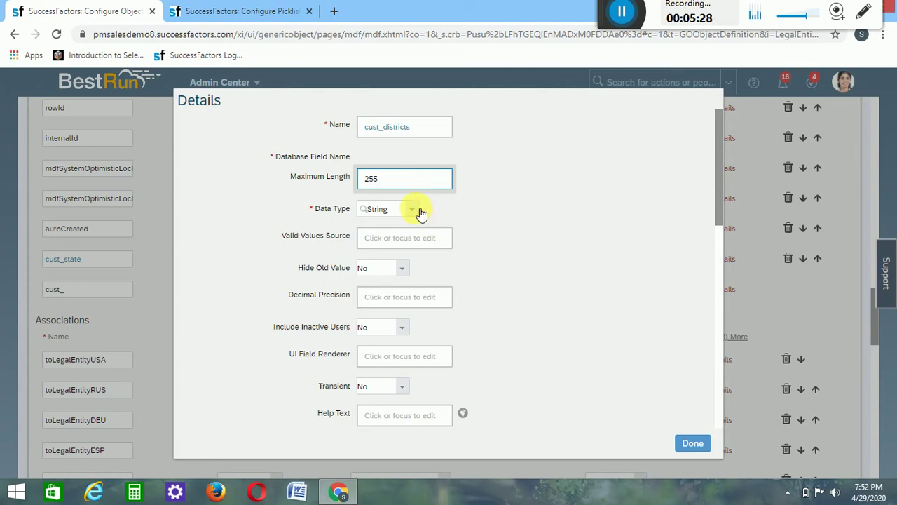
{"action": "left_click", "coordinate": [419, 212]}
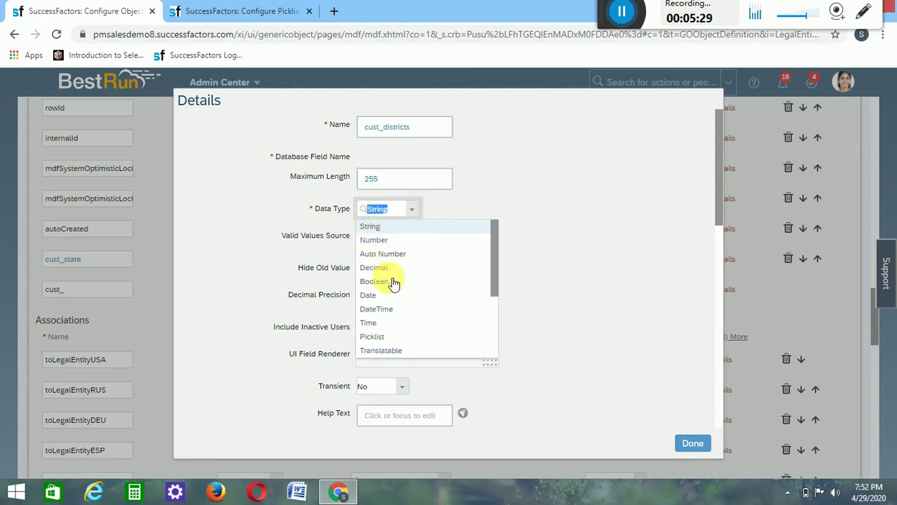
{"action": "left_click", "coordinate": [390, 337]}
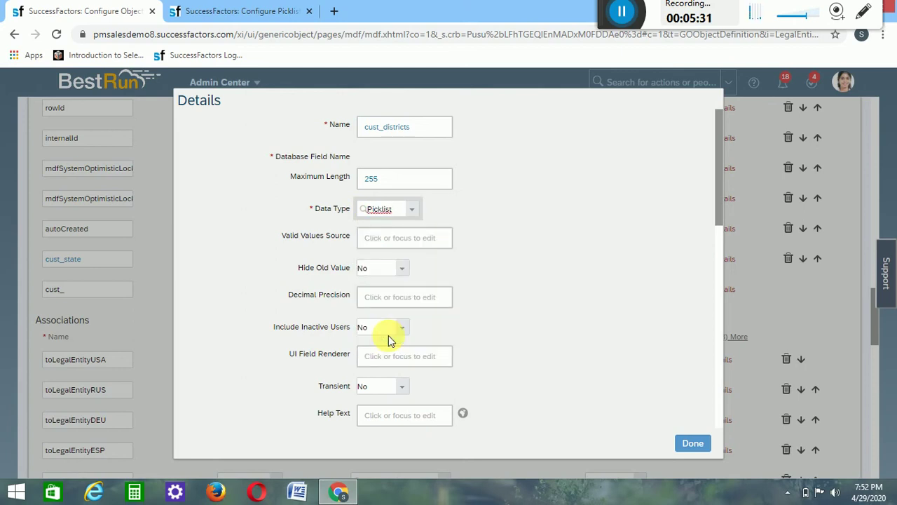
{"action": "left_click", "coordinate": [392, 239]}
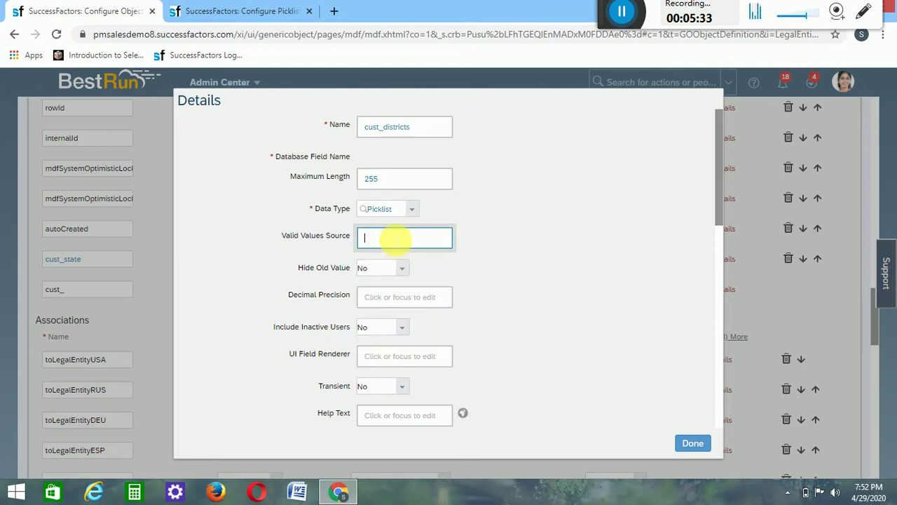
Copy the Test_AKDistricts code from Picklist Center into cust_districts' Valid Values Source
{"action": "left_click", "coordinate": [220, 11]}
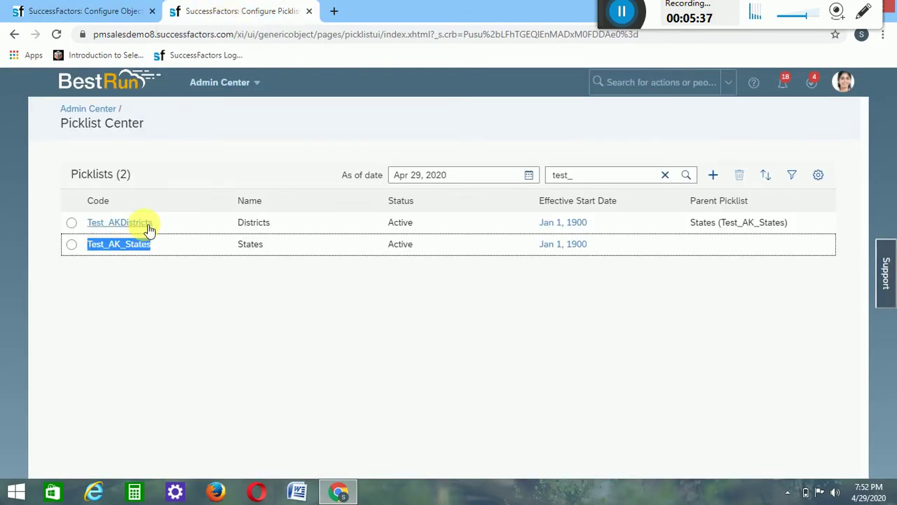
{"action": "left_click_drag", "start_coordinate": [154, 222], "coordinate": [93, 225]}
{"action": "key", "text": "ctrl+c"}
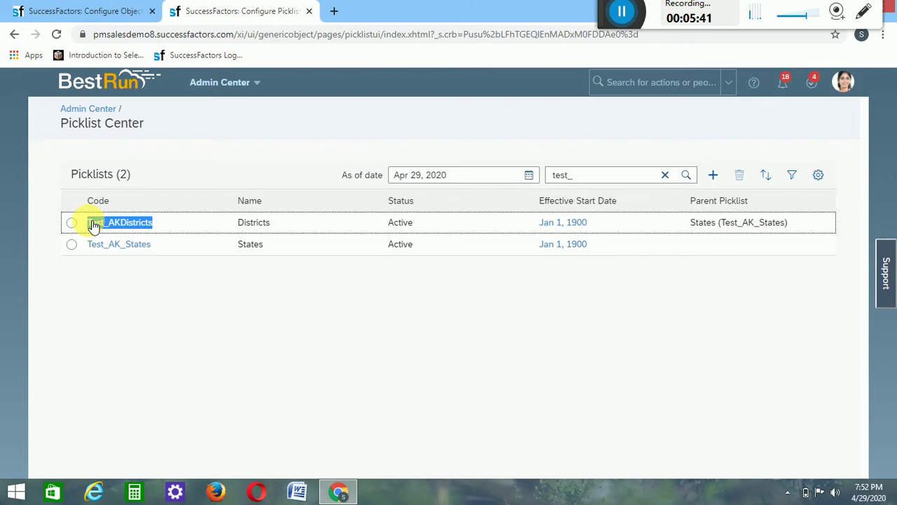
{"action": "left_click", "coordinate": [88, 11]}
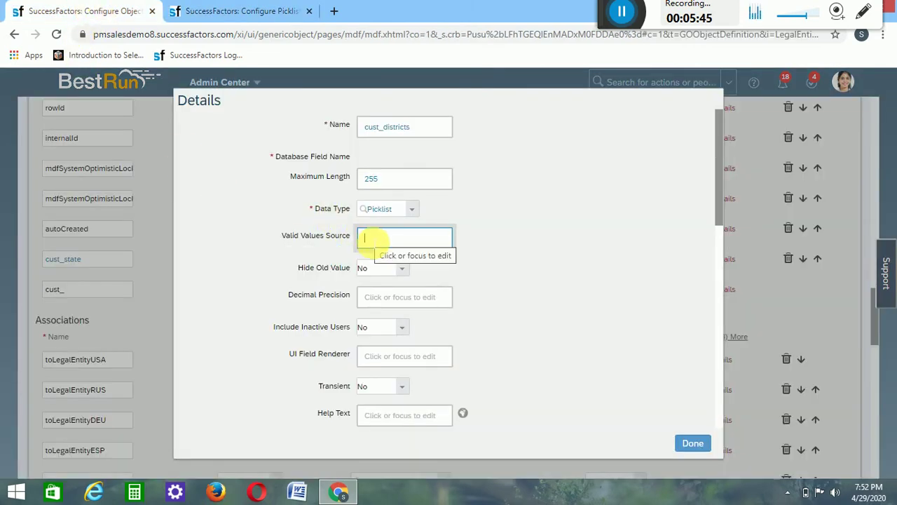
{"action": "left_click", "coordinate": [373, 242]}
{"action": "key", "text": "ctrl+v"}
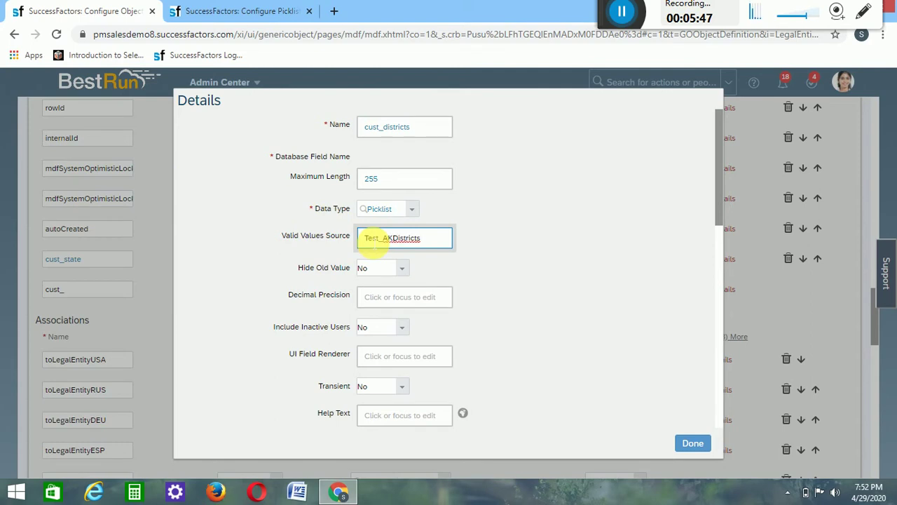
{"action": "mouse_move", "coordinate": [721, 172]}
{"action": "left_mouse_down"}
{"action": "mouse_move", "coordinate": [724, 365]}
{"action": "mouse_move", "coordinate": [736, 190]}
{"action": "left_mouse_up"}
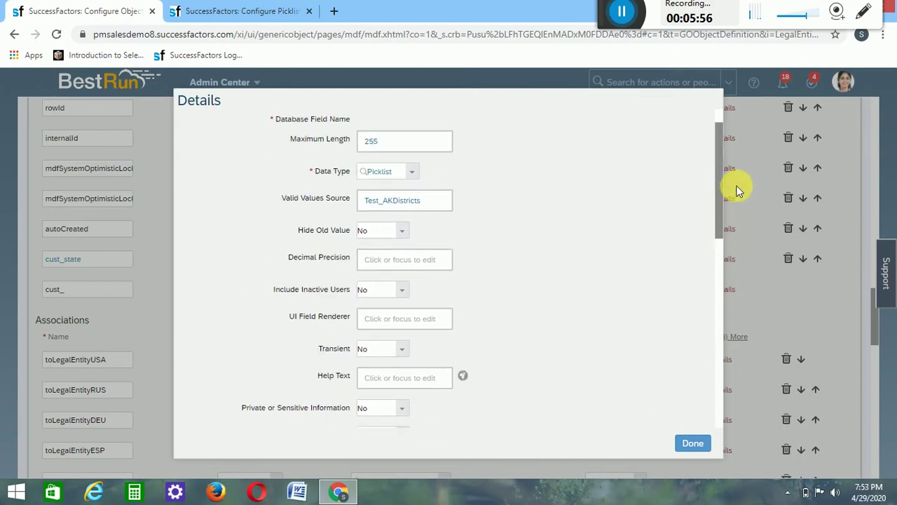
Close the cust_districts details and save the Legal Entity object definition
{"action": "left_click", "coordinate": [698, 443]}
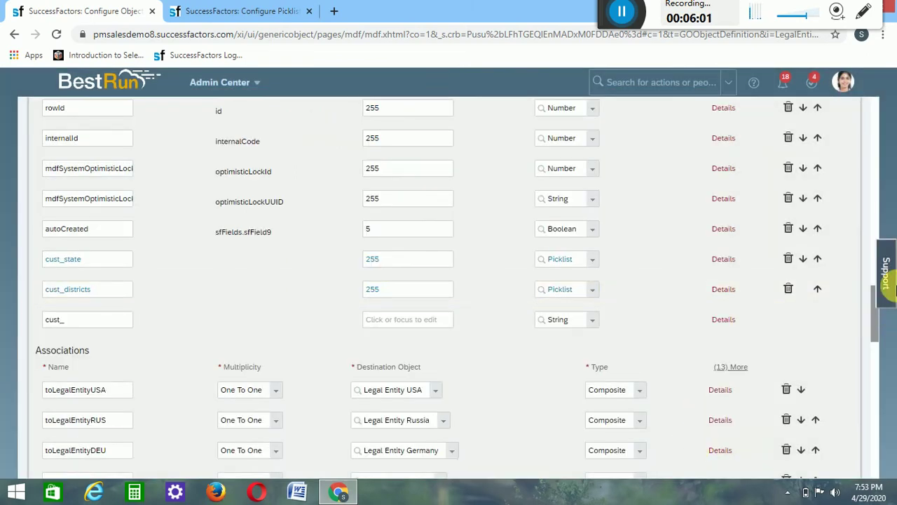
{"action": "scroll", "coordinate": [876, 366], "scroll_direction": "down", "scroll_amount": 2}
{"action": "left_click_drag", "start_coordinate": [877, 366], "coordinate": [876, 444]}
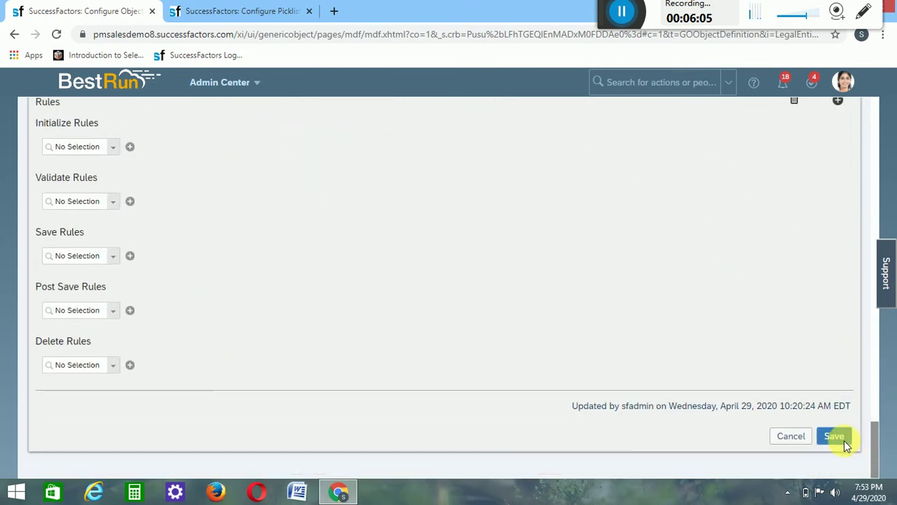
{"action": "left_click", "coordinate": [844, 440]}
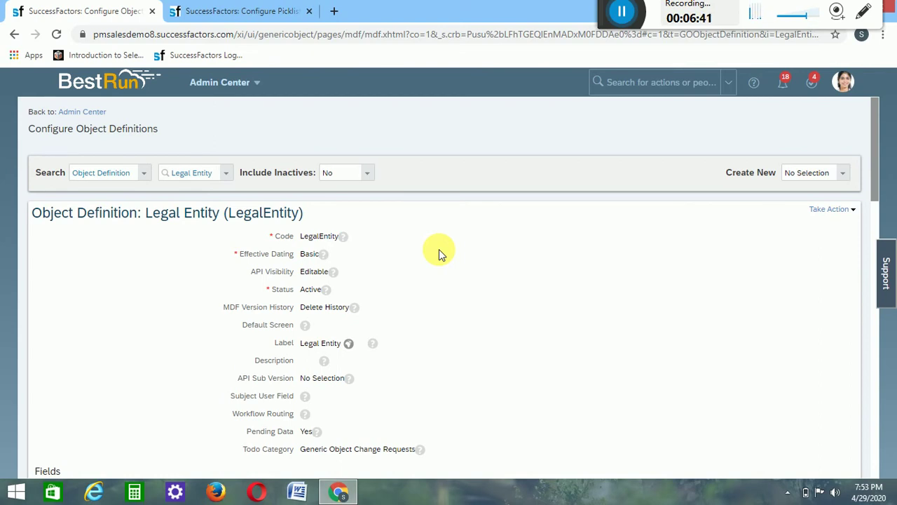
Duplicate the Picklist tab and open Manage Data via a 'manage data' search
{"action": "right_click", "coordinate": [268, 14]}
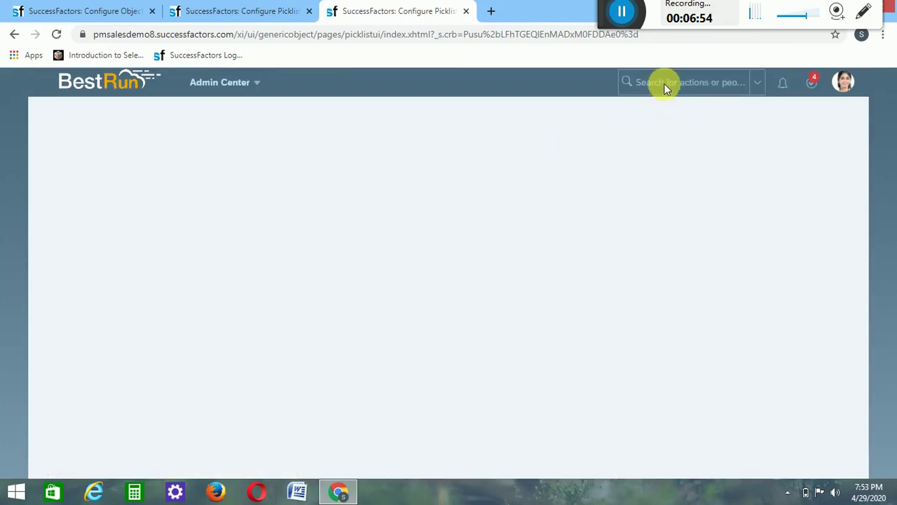
{"action": "left_click", "coordinate": [663, 83]}
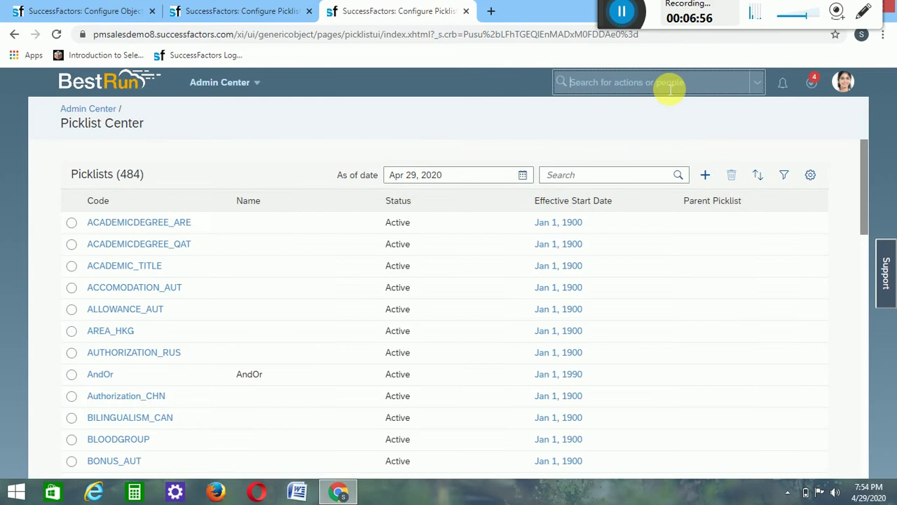
{"action": "type", "text": "manag"}
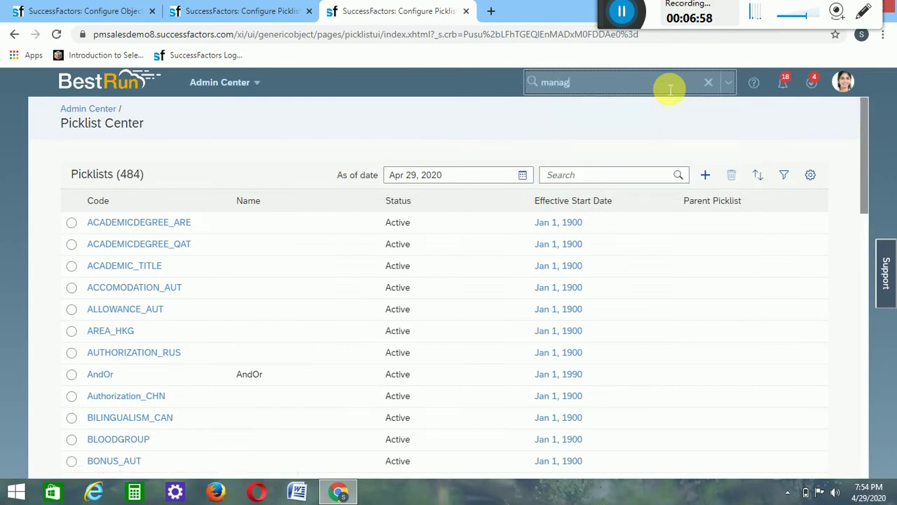
{"action": "type", "text": "e dat"}
{"action": "type", "text": "a"}
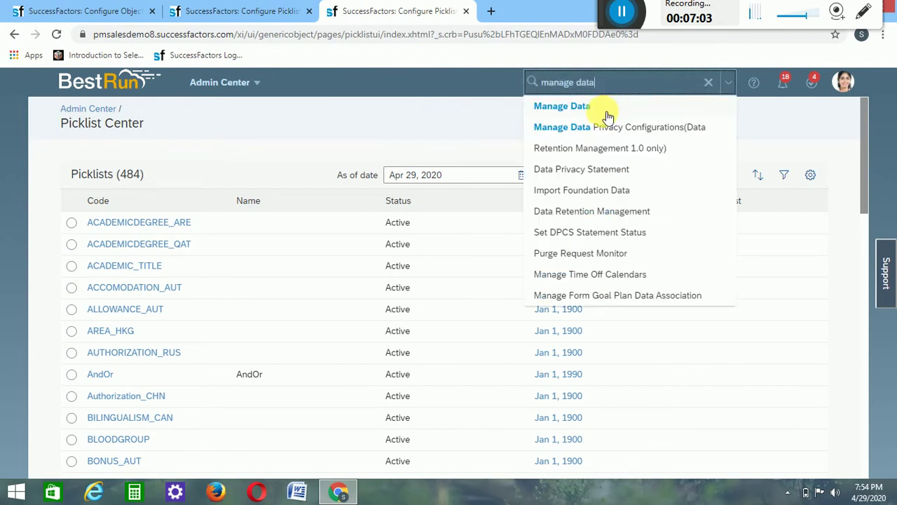
{"action": "left_click", "coordinate": [608, 115]}
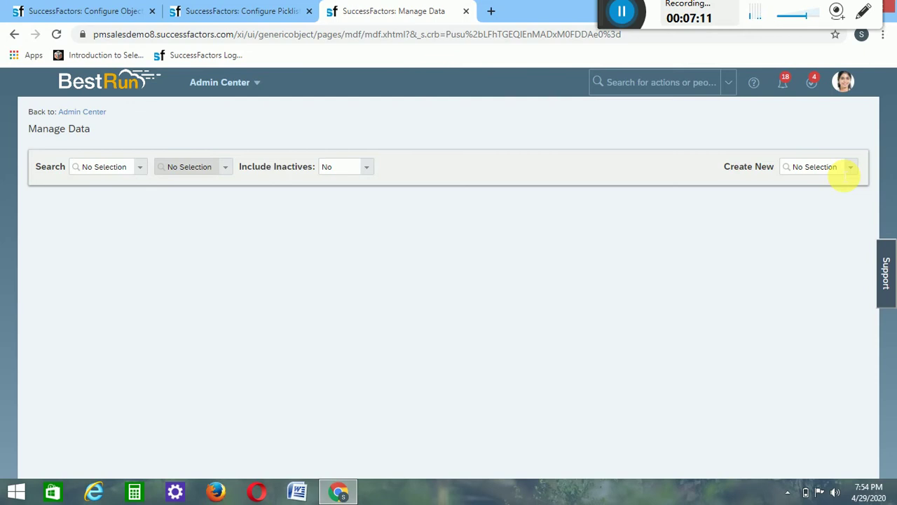
Start a new Legal Entity record from Create New in Manage Data
{"action": "left_click", "coordinate": [846, 174]}
{"action": "type", "text": "le"}
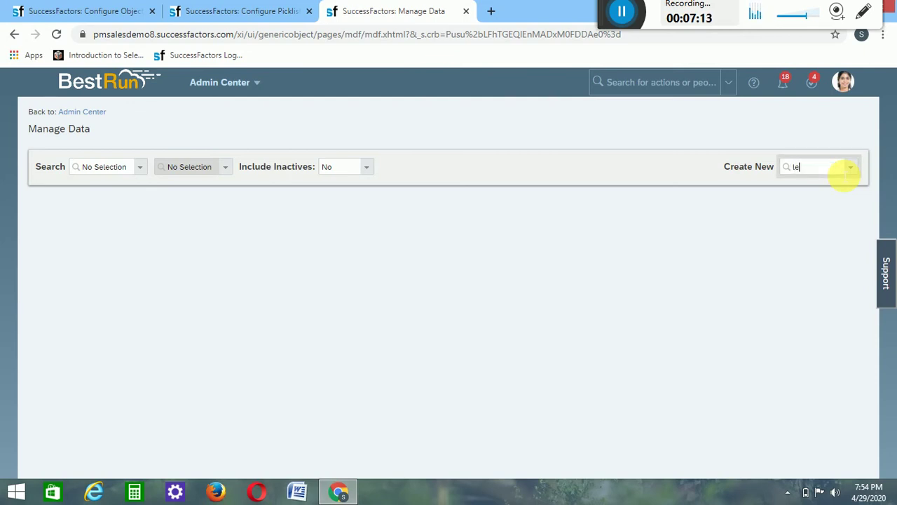
{"action": "type", "text": "gal"}
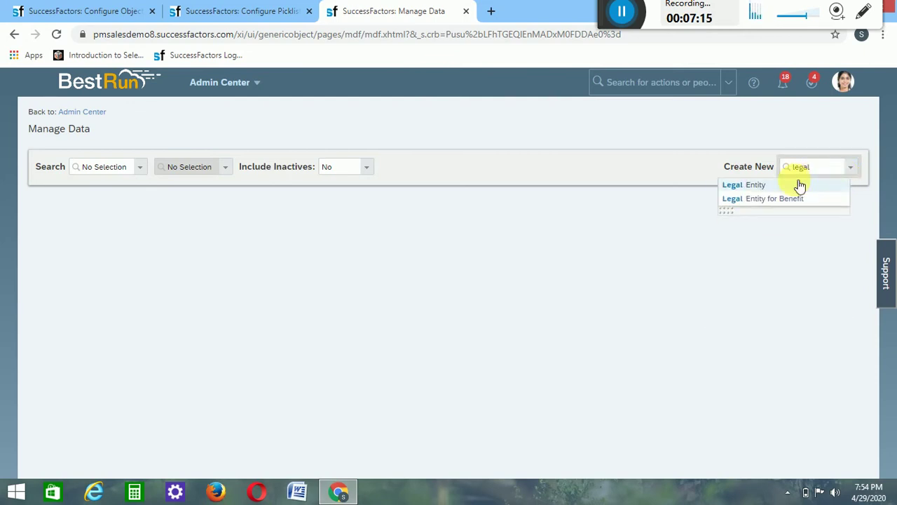
{"action": "left_click", "coordinate": [765, 185]}
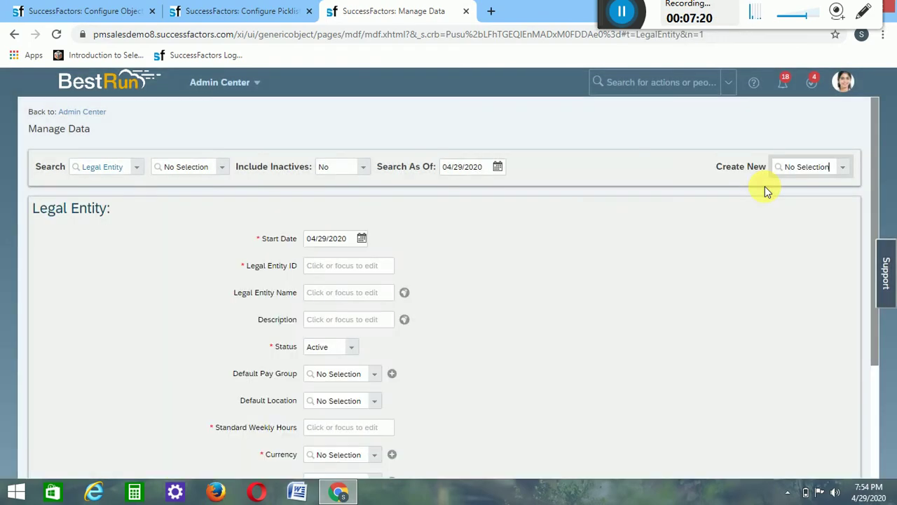
{"action": "scroll", "coordinate": [876, 200], "scroll_direction": "down", "scroll_amount": 1}
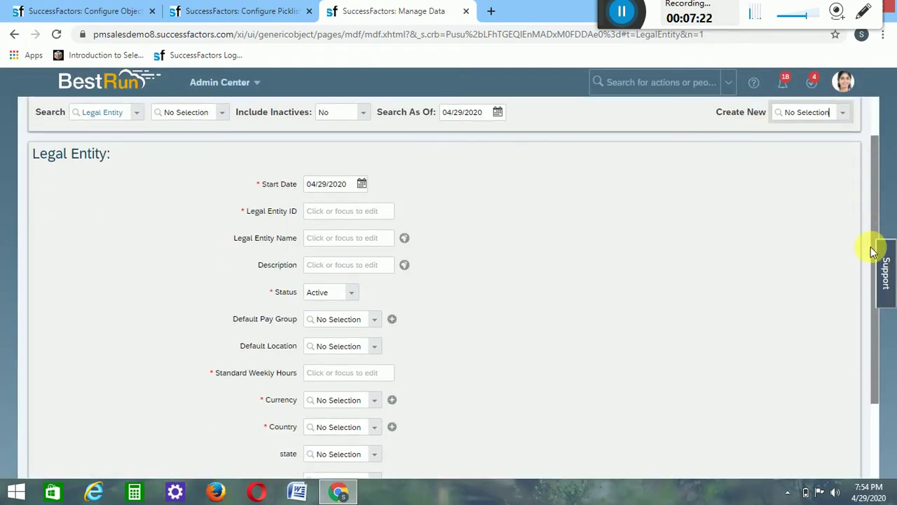
{"action": "scroll", "coordinate": [872, 252], "scroll_direction": "down", "scroll_amount": 2}
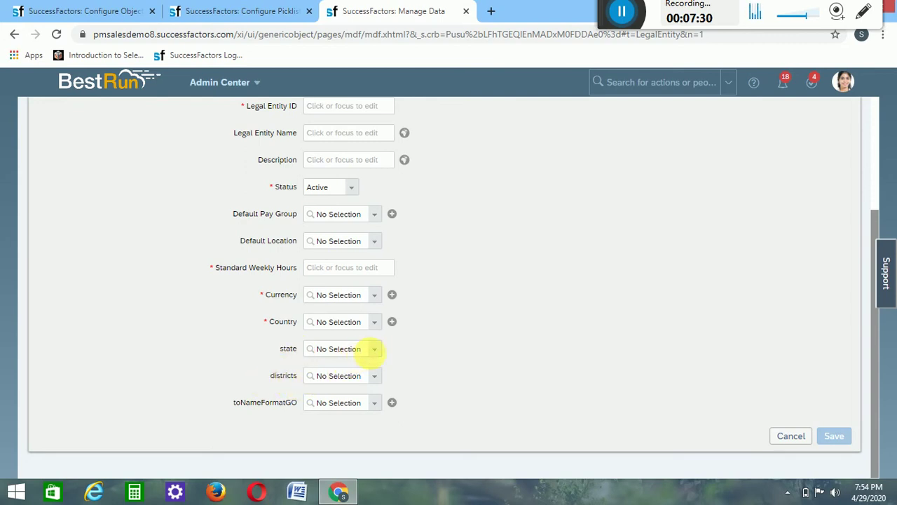
Set state to Karnataka; districts still list Bangalore, Hyderabad and Secunderabad
{"action": "left_click", "coordinate": [379, 359]}
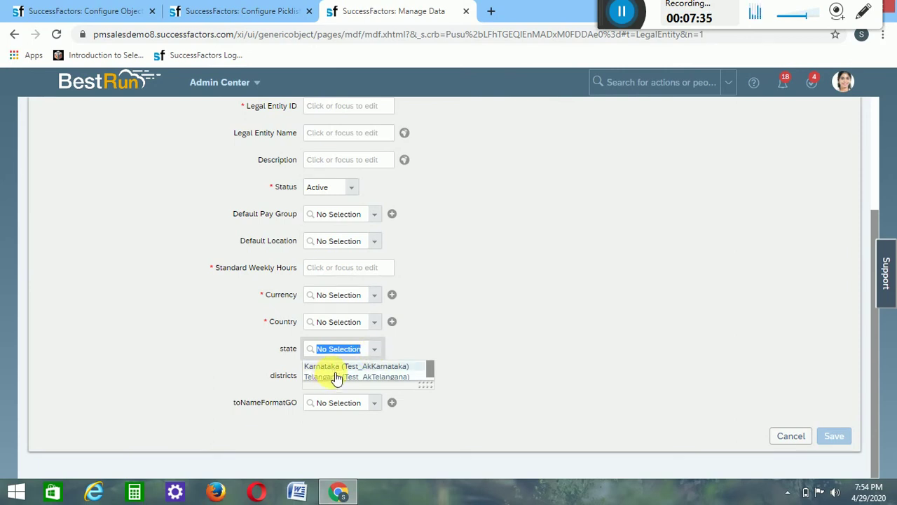
{"action": "left_click", "coordinate": [502, 327]}
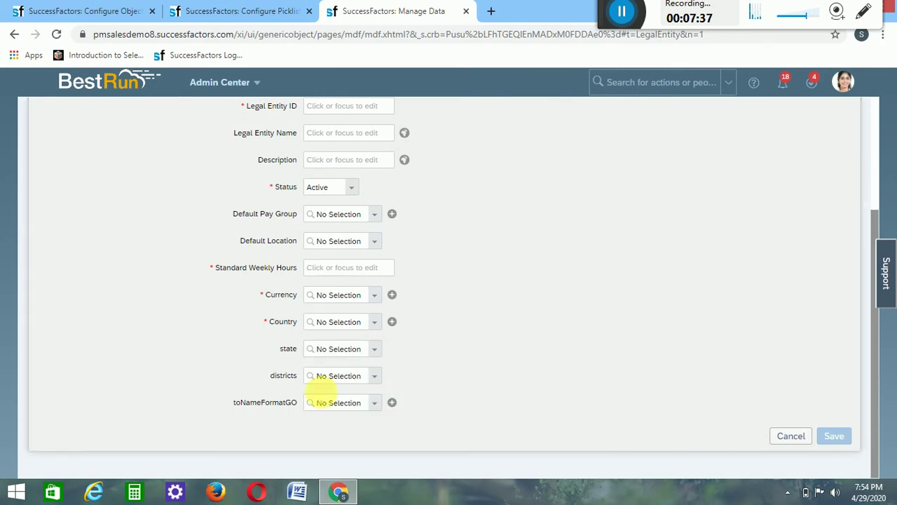
{"action": "left_click", "coordinate": [375, 378]}
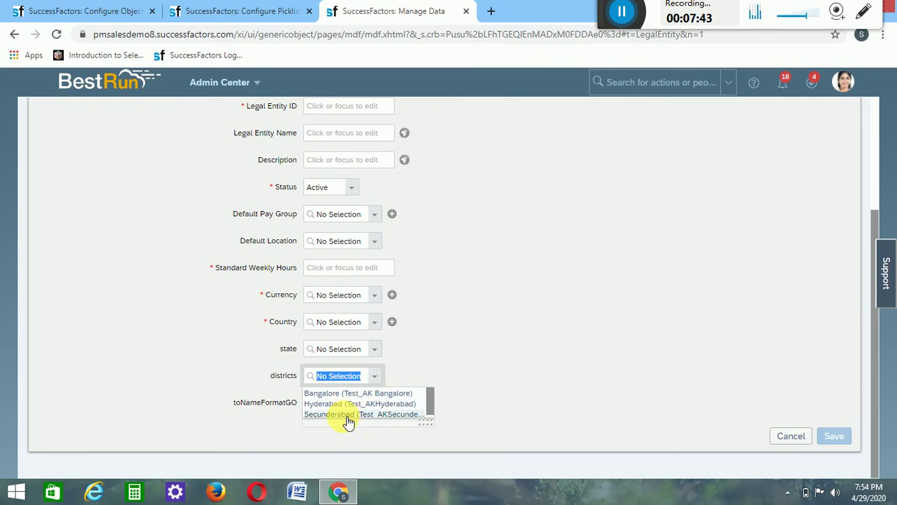
{"action": "left_click", "coordinate": [421, 367]}
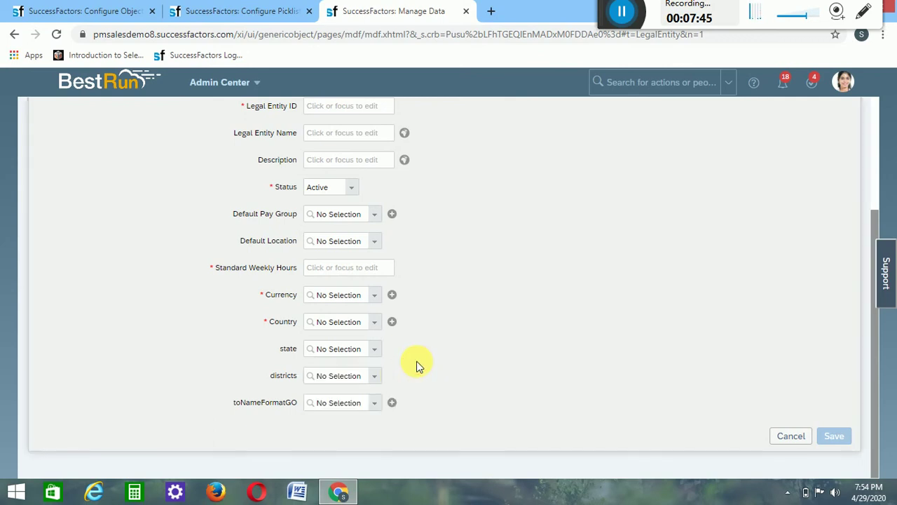
{"action": "left_click", "coordinate": [379, 357]}
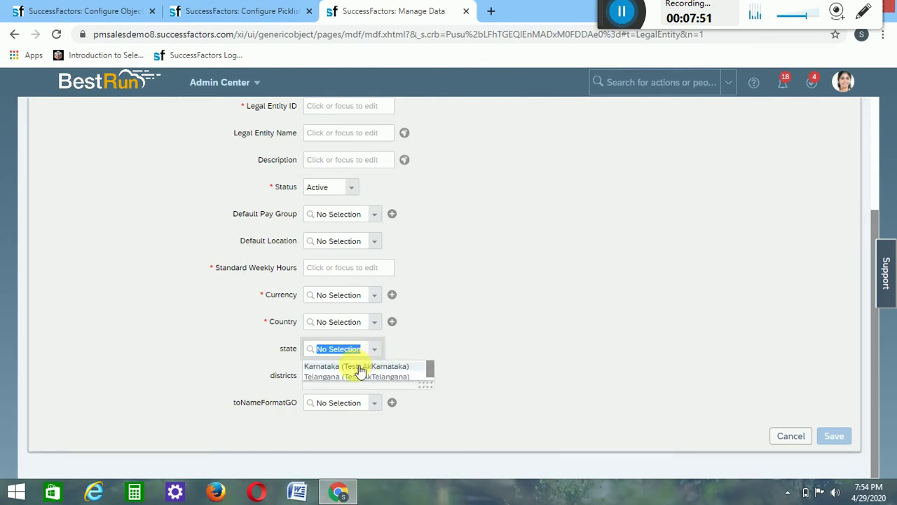
{"action": "left_click", "coordinate": [356, 366]}
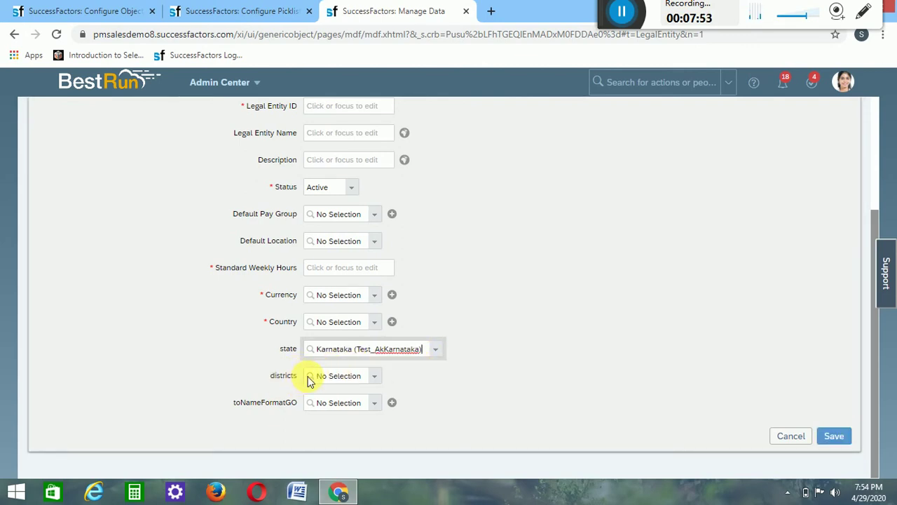
{"action": "left_click", "coordinate": [379, 383]}
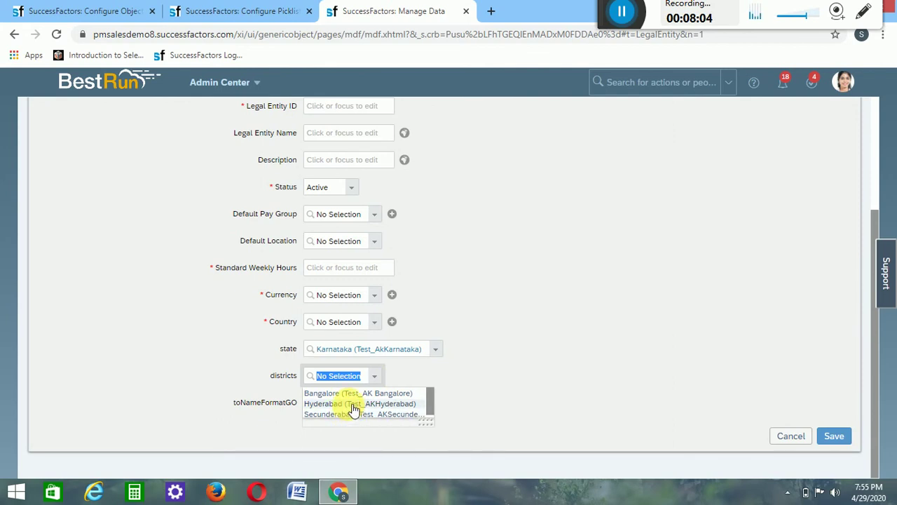
Discard the test record and reopen the Legal Entity definition in edit mode at its Fields list
{"action": "left_click", "coordinate": [793, 436]}
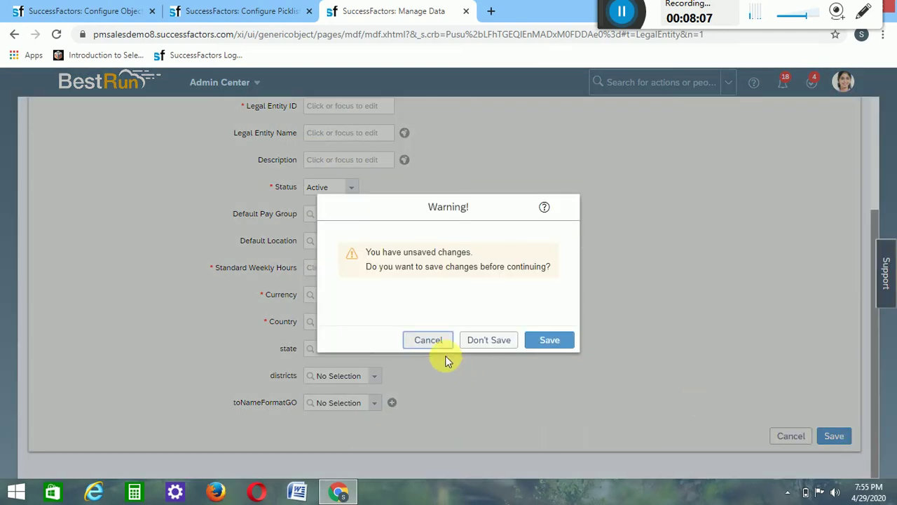
{"action": "left_click", "coordinate": [475, 342]}
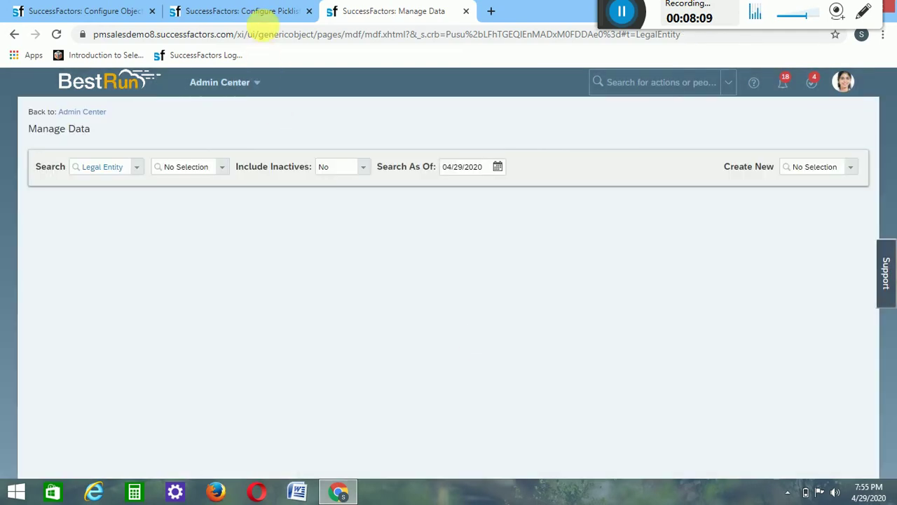
{"action": "left_click", "coordinate": [93, 15]}
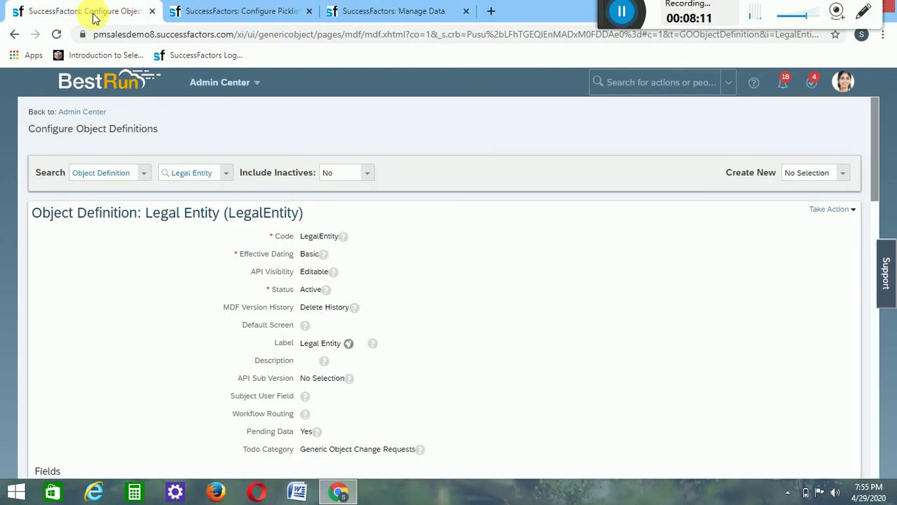
{"action": "left_click", "coordinate": [836, 212]}
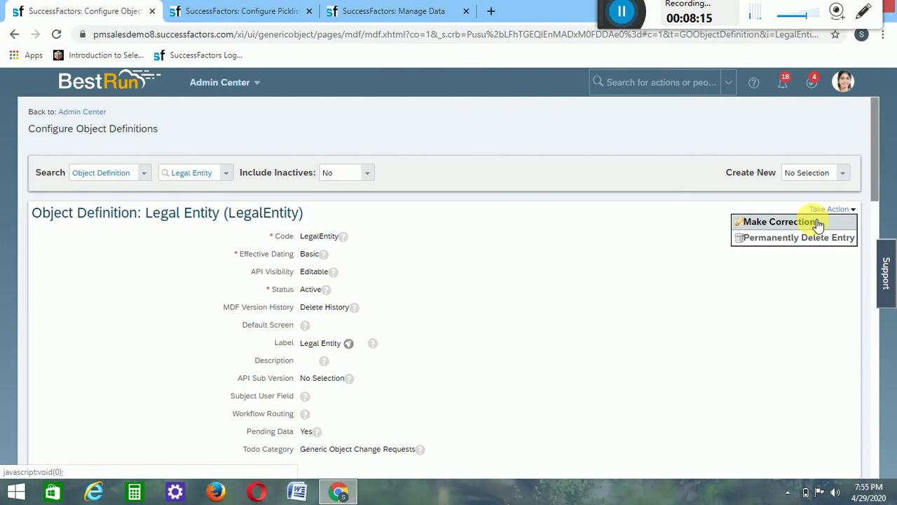
{"action": "left_click", "coordinate": [818, 223]}
{"action": "left_click_drag", "start_coordinate": [876, 154], "coordinate": [863, 396]}
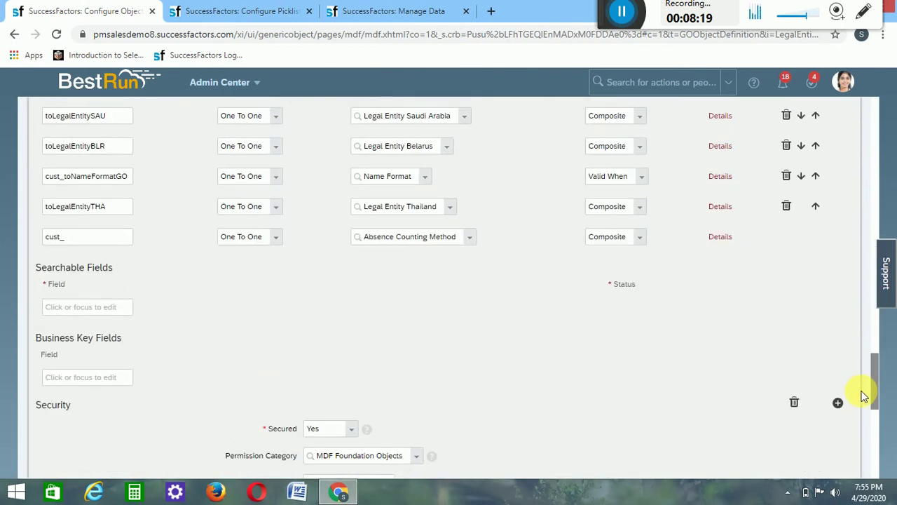
{"action": "left_click_drag", "start_coordinate": [864, 396], "coordinate": [862, 330]}
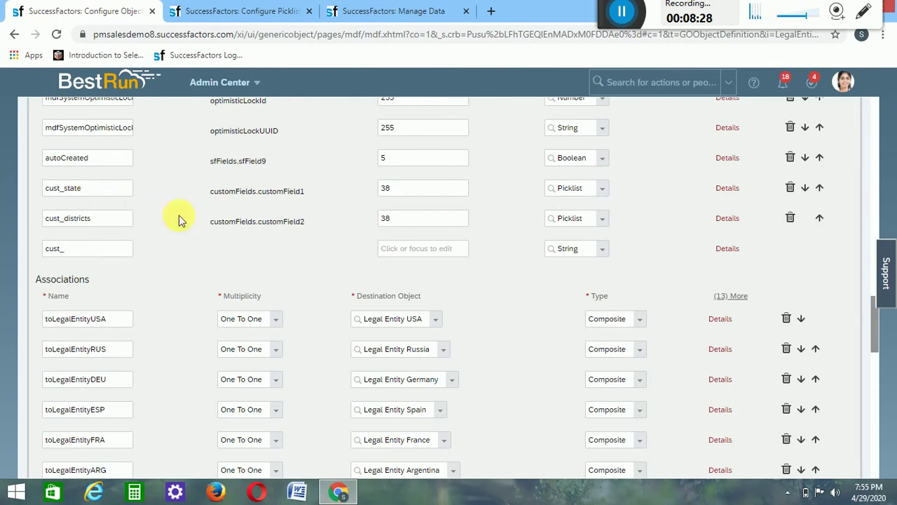
Add a cust_districts field criterion with source parentPicklistValue and destination cust_state
{"action": "left_click", "coordinate": [729, 219]}
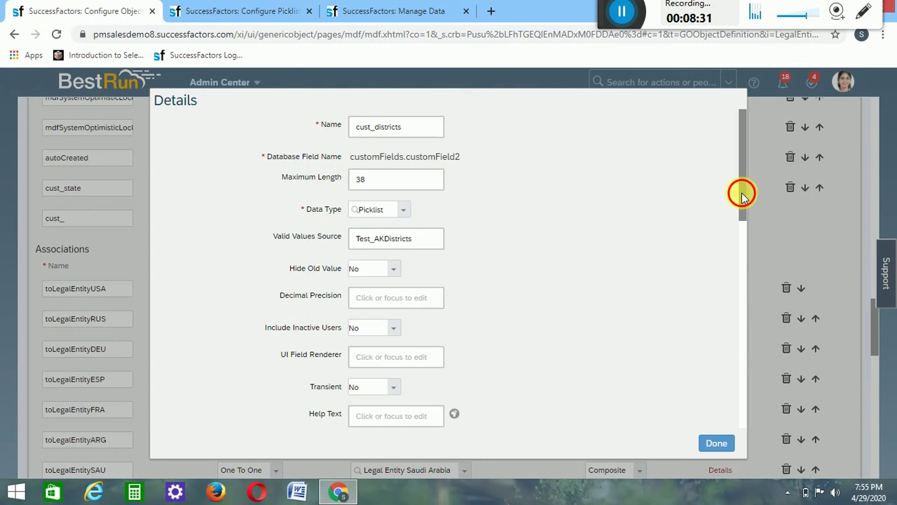
{"action": "left_click_drag", "start_coordinate": [743, 195], "coordinate": [742, 385]}
{"action": "left_click", "coordinate": [198, 328]}
{"action": "type", "text": "parentPicklistValue"}
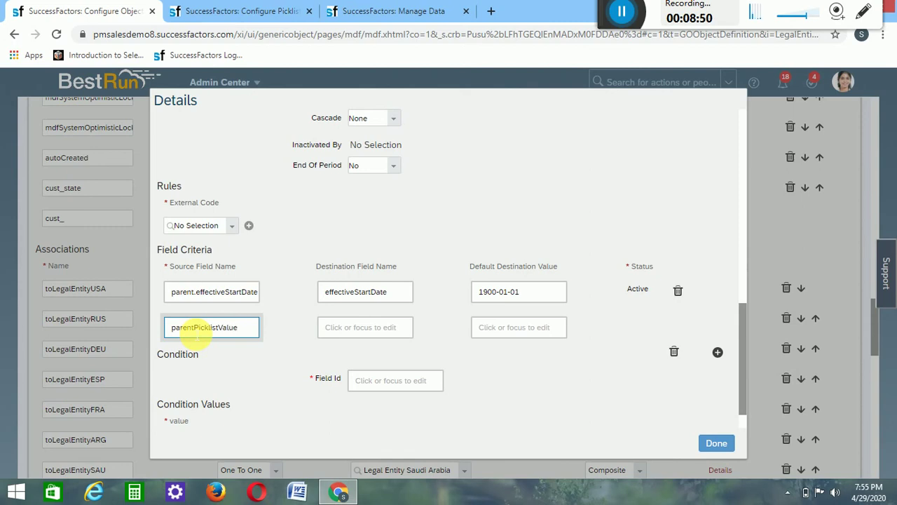
{"action": "left_click", "coordinate": [340, 333]}
{"action": "type", "text": "cust_state"}
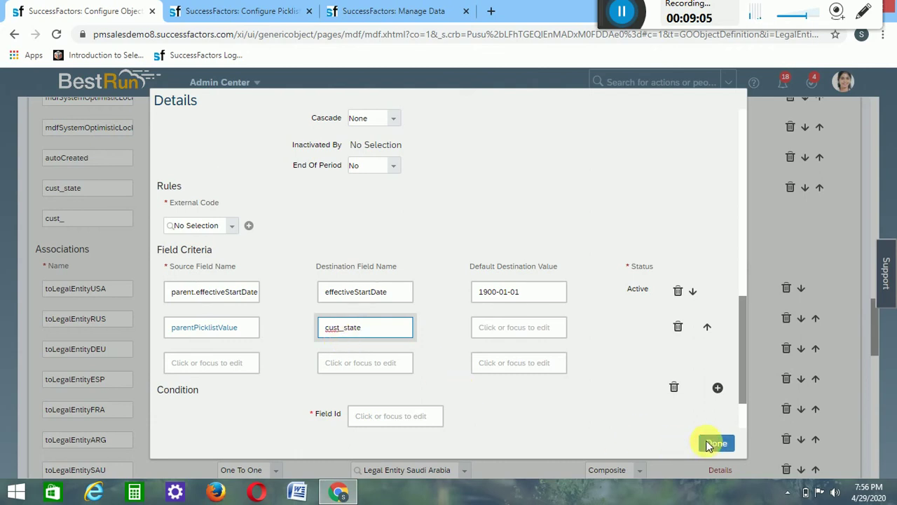
{"action": "left_click", "coordinate": [708, 443]}
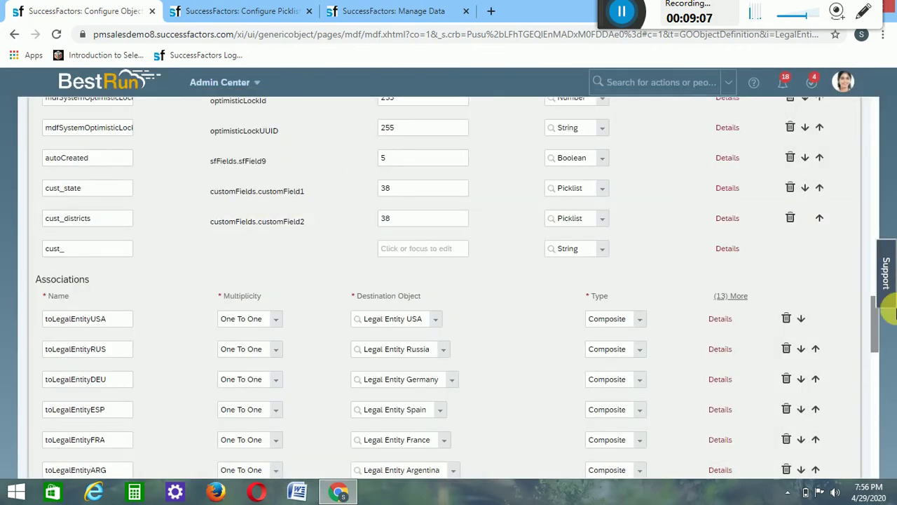
{"action": "left_click_drag", "start_coordinate": [874, 315], "coordinate": [875, 461]}
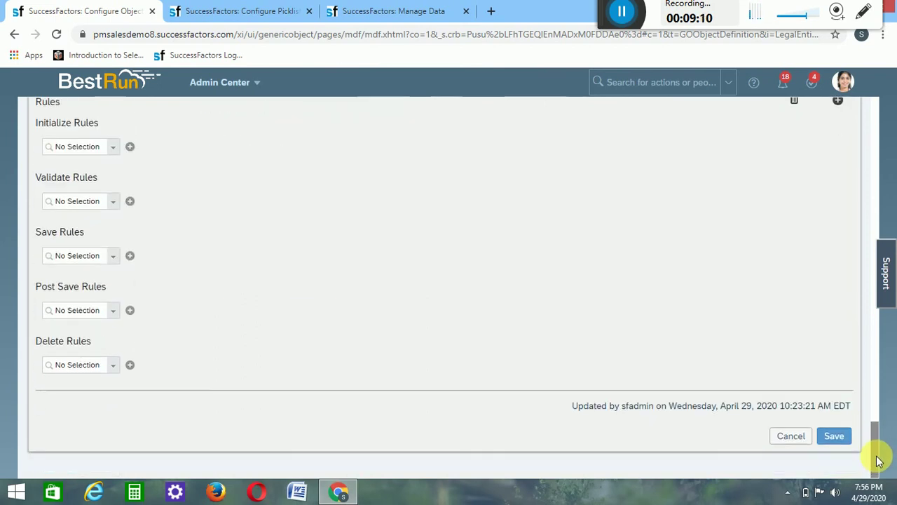
{"action": "left_click", "coordinate": [836, 435]}
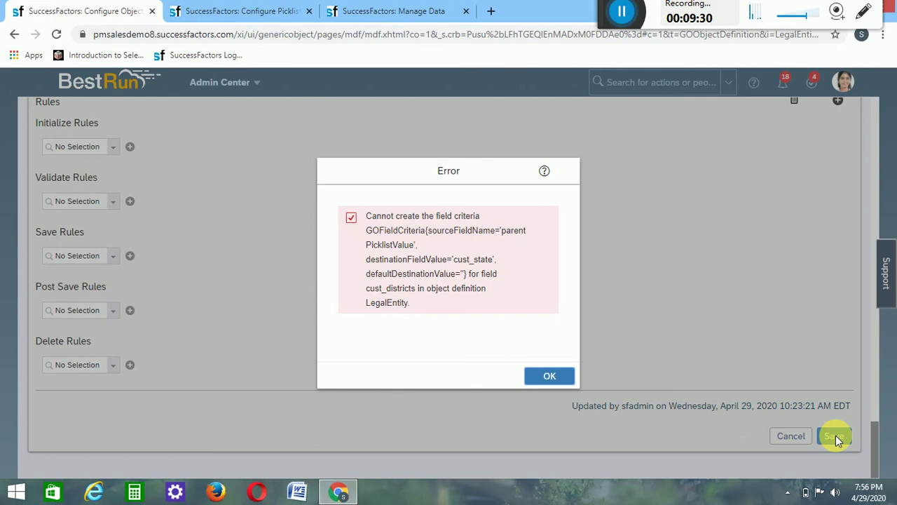
{"action": "left_click", "coordinate": [560, 377]}
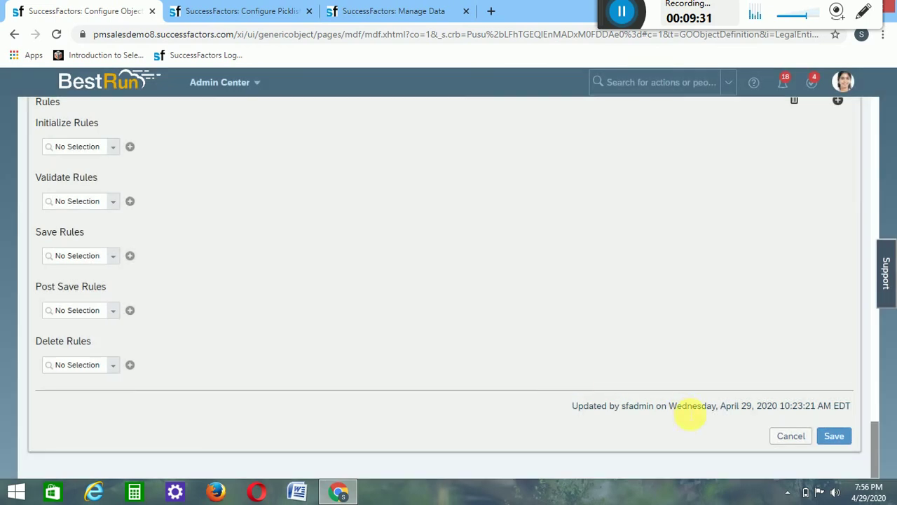
Change the cust_districts criterion source from parentPicklistValue to parentPickListValue
{"action": "left_click_drag", "start_coordinate": [874, 445], "coordinate": [882, 319]}
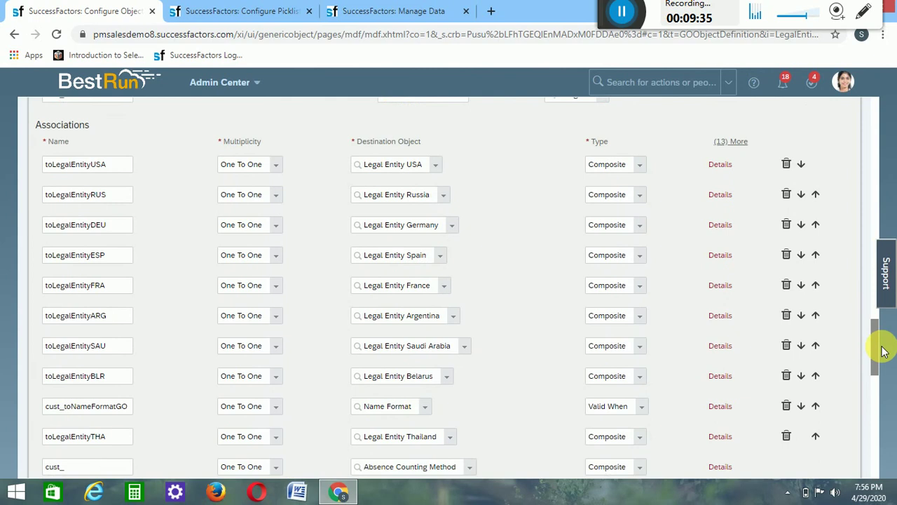
{"action": "left_click", "coordinate": [728, 285]}
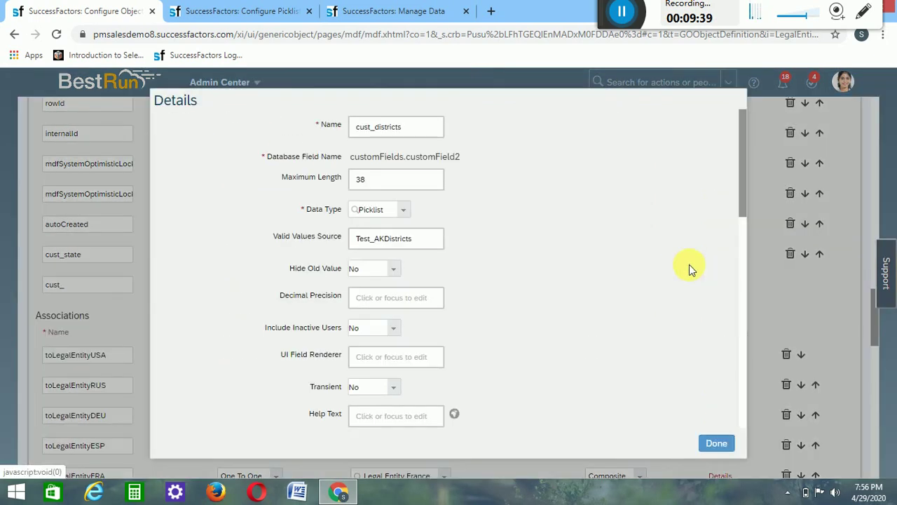
{"action": "left_click_drag", "start_coordinate": [739, 194], "coordinate": [734, 395]}
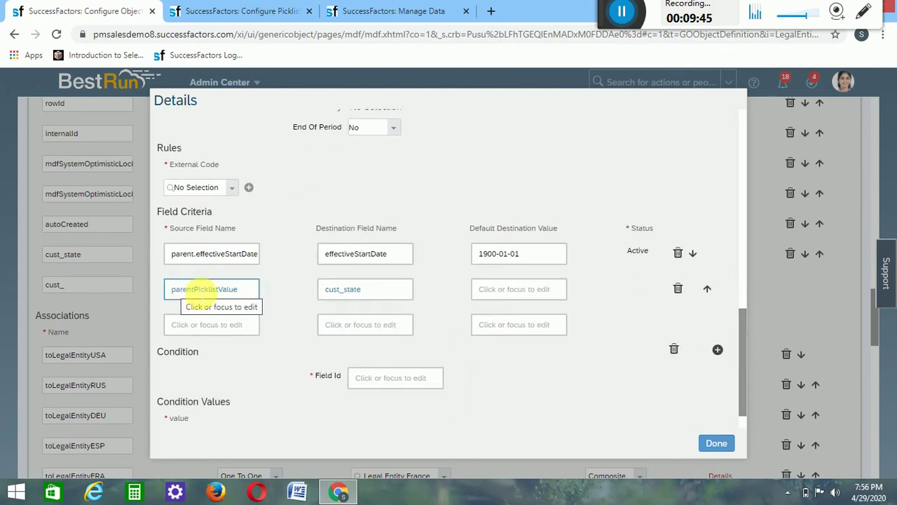
{"action": "left_click", "coordinate": [209, 290]}
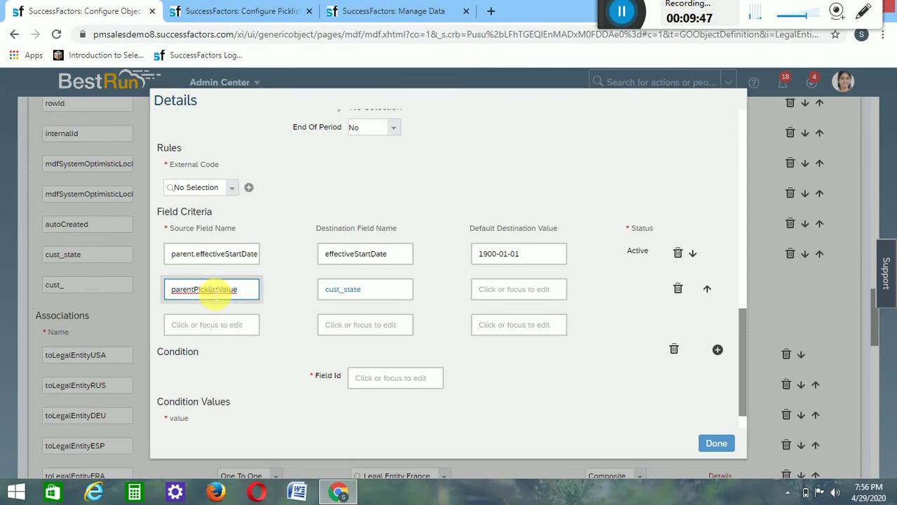
{"action": "key", "text": "BackSpace"}
{"action": "type", "text": "L"}
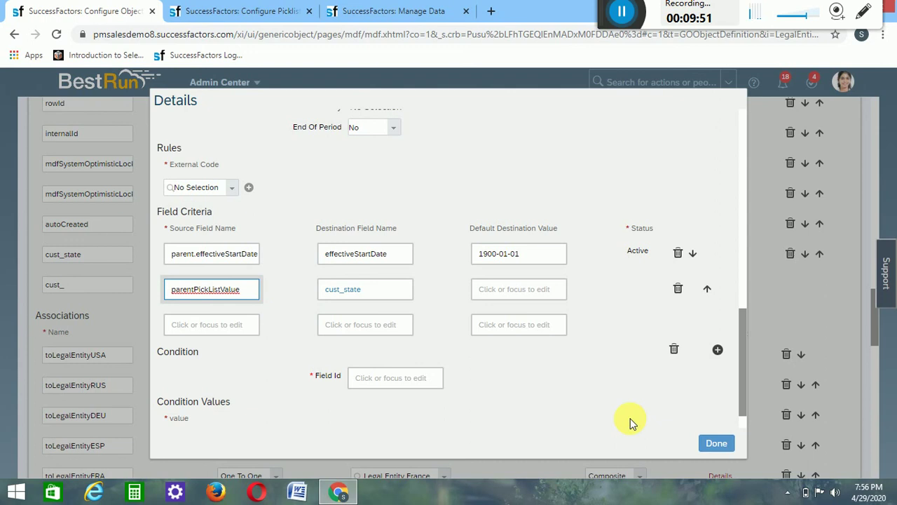
{"action": "left_click", "coordinate": [708, 449]}
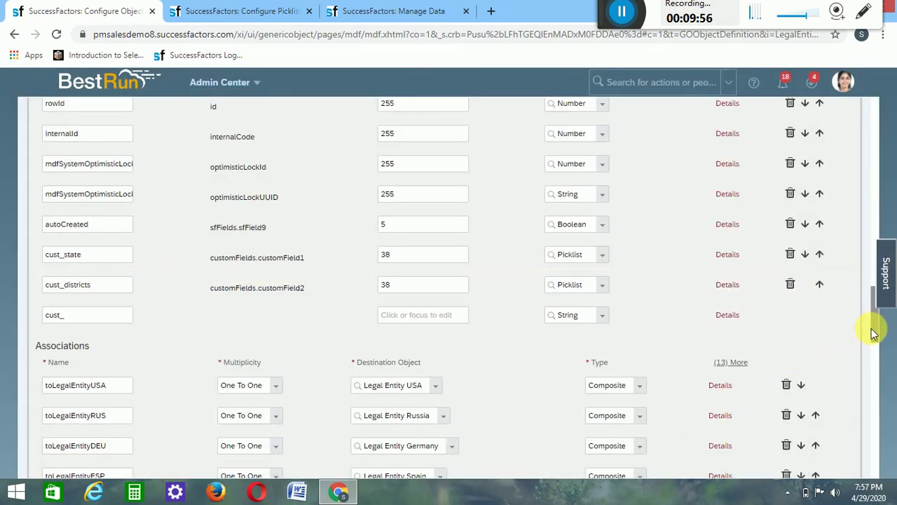
Save the corrected Legal Entity object definition
{"action": "left_click_drag", "start_coordinate": [876, 329], "coordinate": [858, 483]}
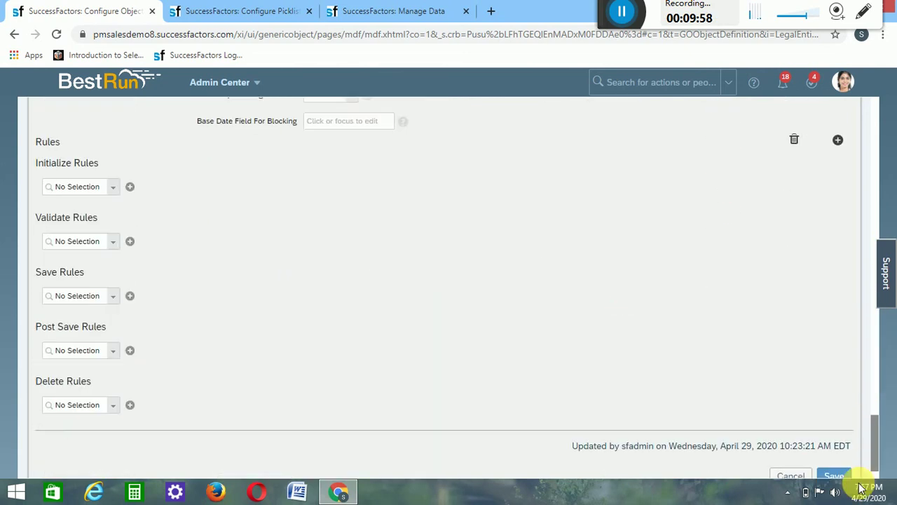
{"action": "left_click", "coordinate": [836, 436]}
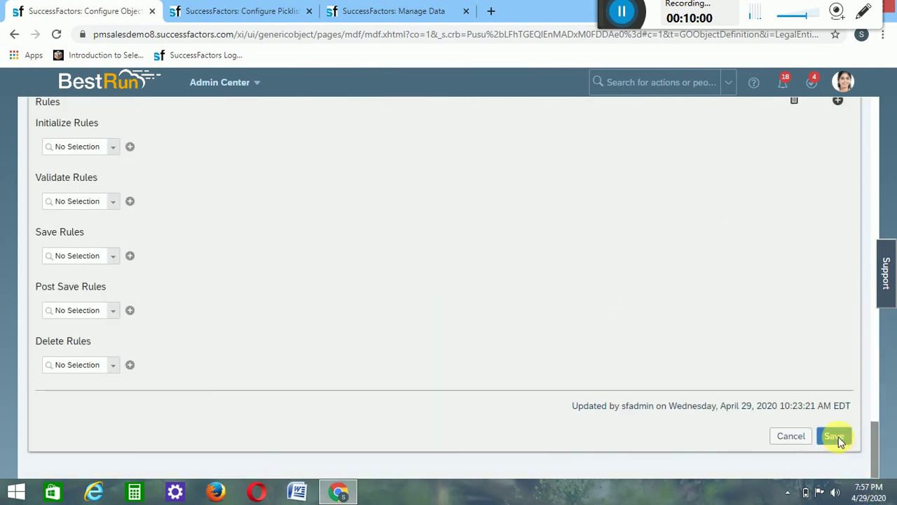
{"action": "left_click", "coordinate": [834, 436]}
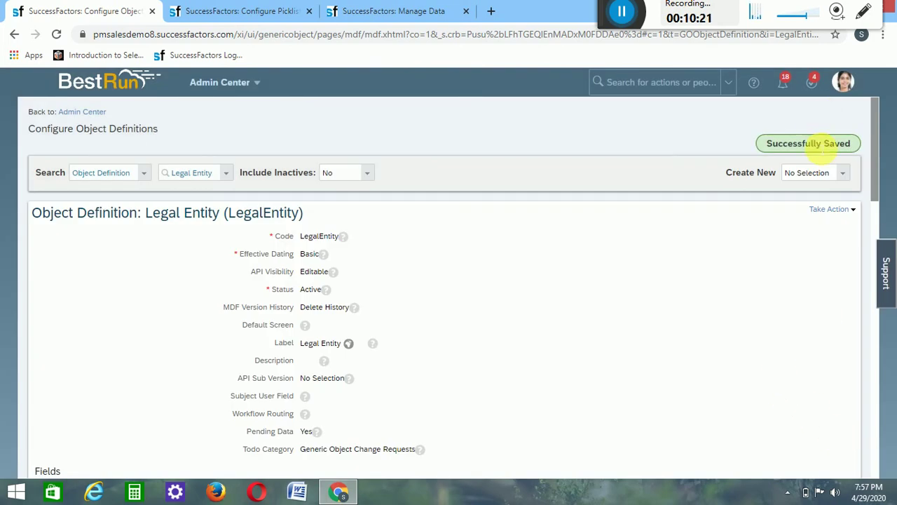
Reload Manage Data and create a new Legal Entity record via Create New 'legal'
{"action": "left_click", "coordinate": [378, 13]}
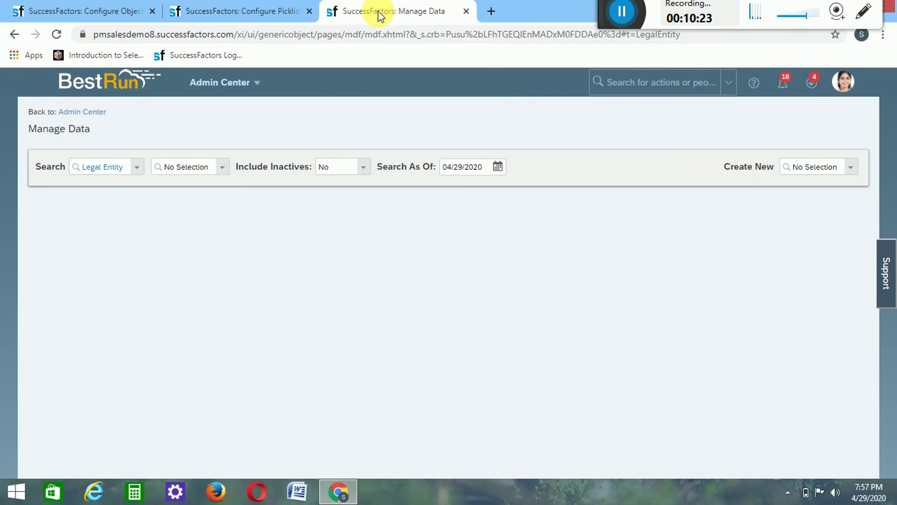
{"action": "left_click", "coordinate": [59, 37]}
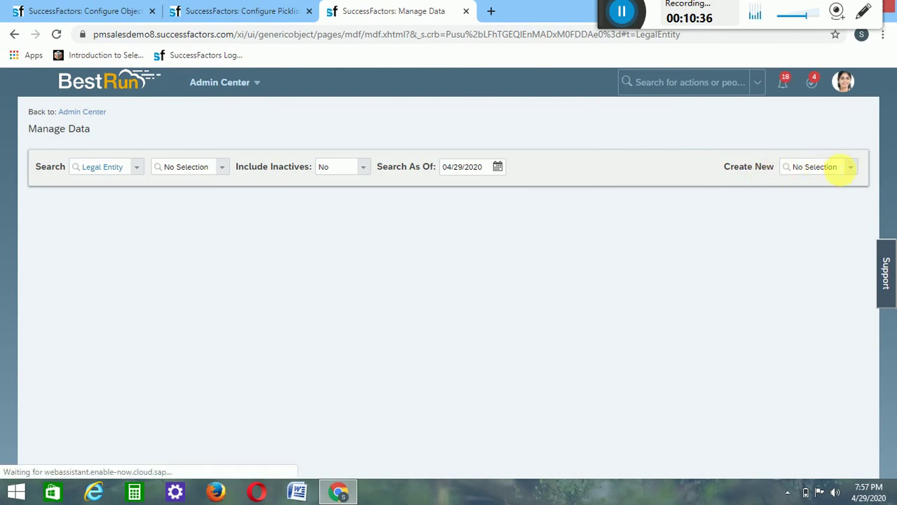
{"action": "left_click", "coordinate": [838, 168]}
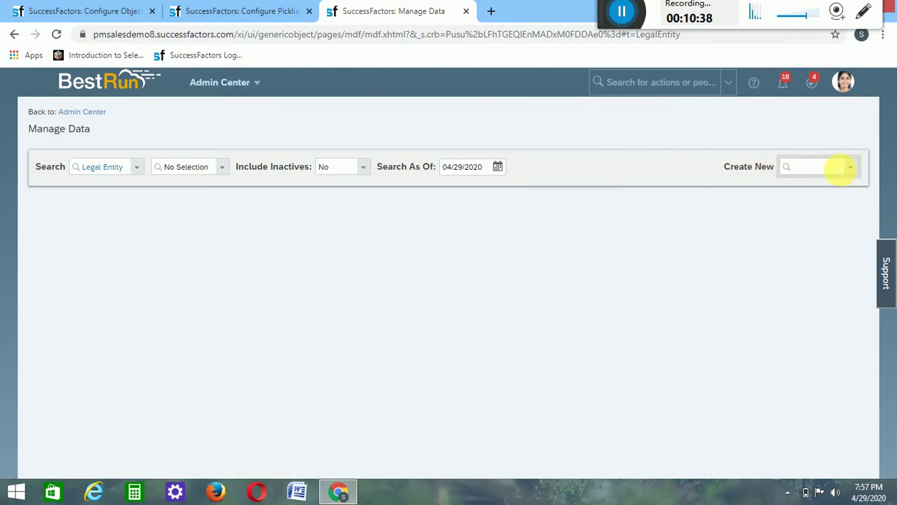
{"action": "type", "text": "legal"}
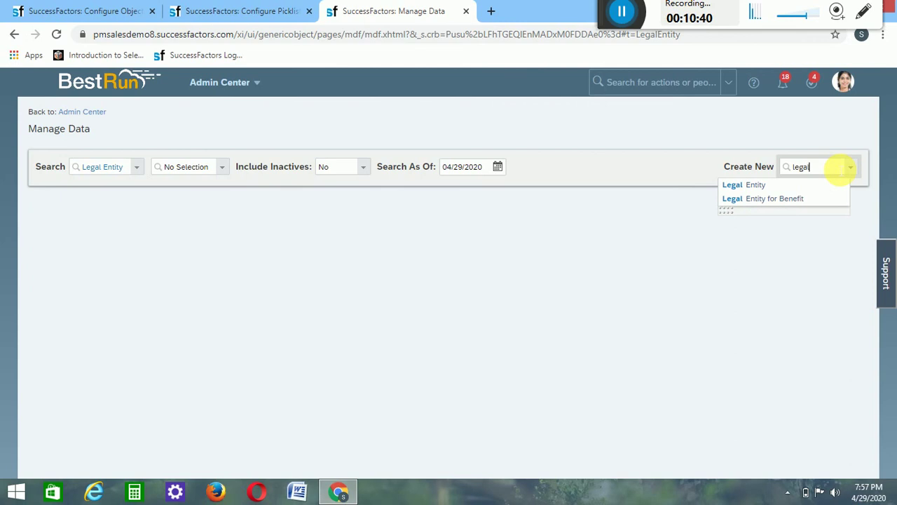
{"action": "left_click", "coordinate": [794, 186]}
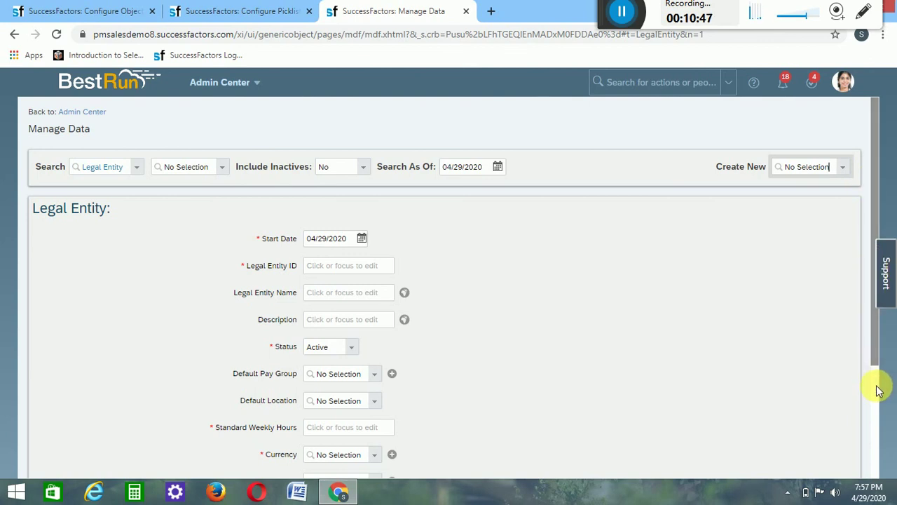
Set state to Karnataka and confirm districts offer only Bangalore
{"action": "left_click_drag", "start_coordinate": [876, 344], "coordinate": [877, 470]}
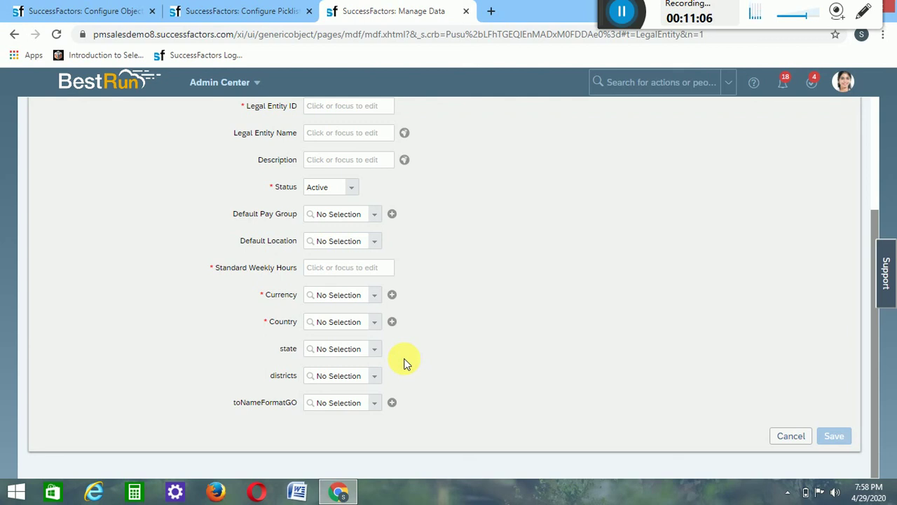
{"action": "left_click", "coordinate": [376, 352]}
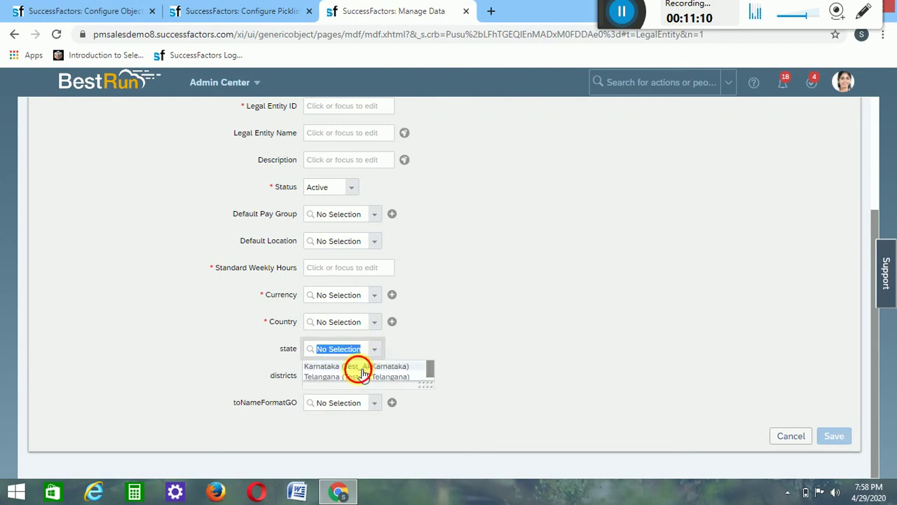
{"action": "left_click", "coordinate": [356, 365]}
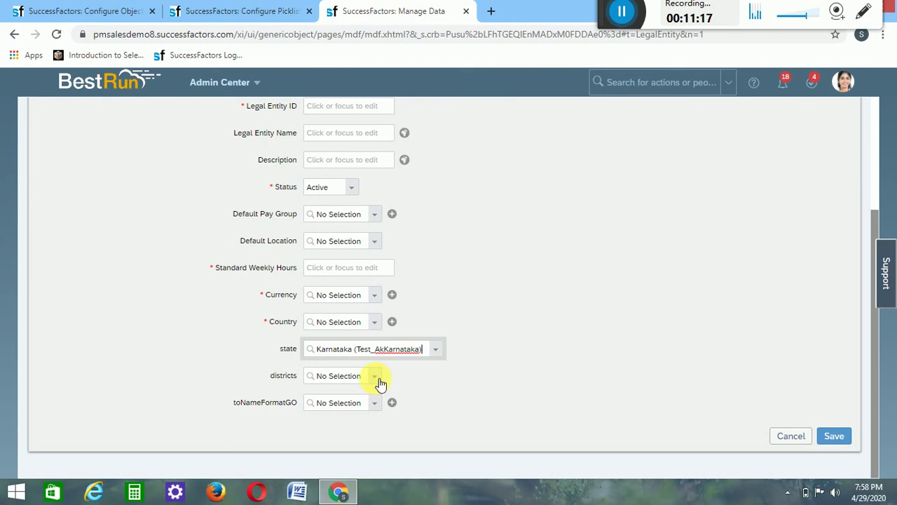
{"action": "left_click", "coordinate": [378, 379]}
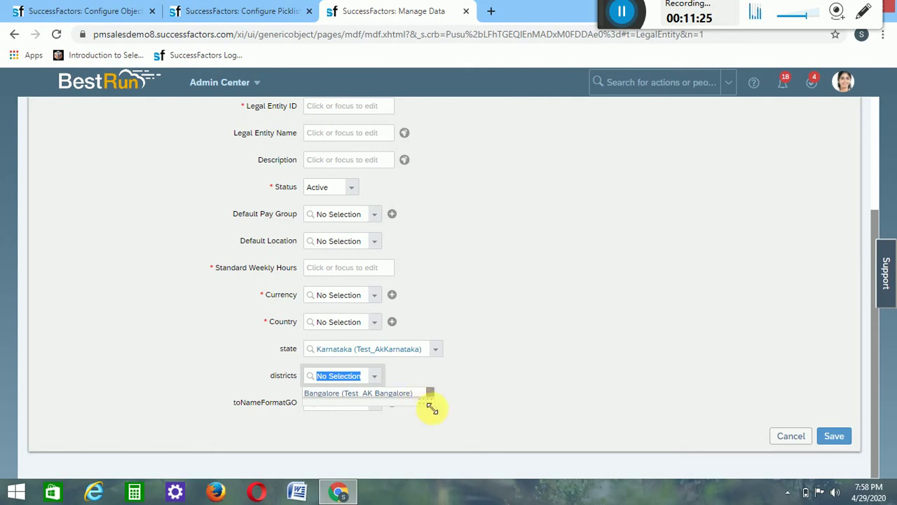
Switch state to Telangana and confirm districts offer Hyderabad and Secunderabad
{"action": "left_click", "coordinate": [439, 352]}
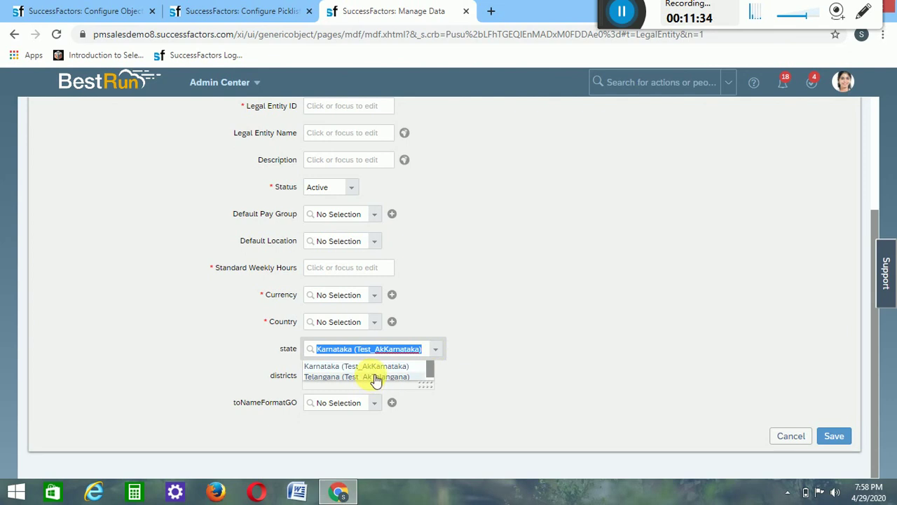
{"action": "left_click", "coordinate": [376, 378]}
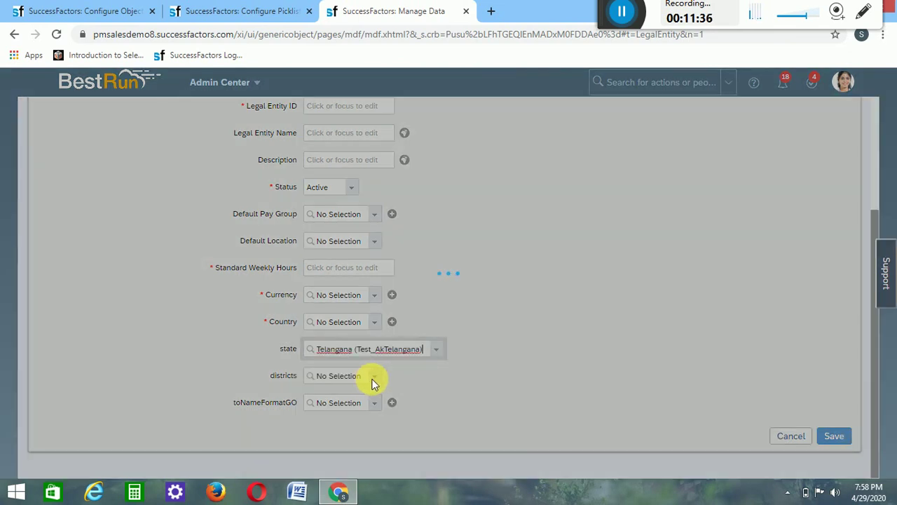
{"action": "left_click", "coordinate": [372, 381]}
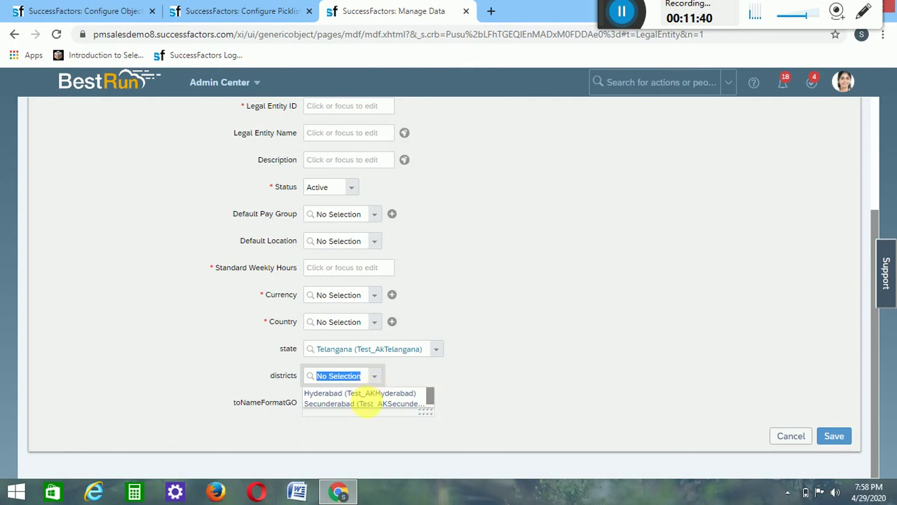
{"action": "left_click", "coordinate": [486, 375]}
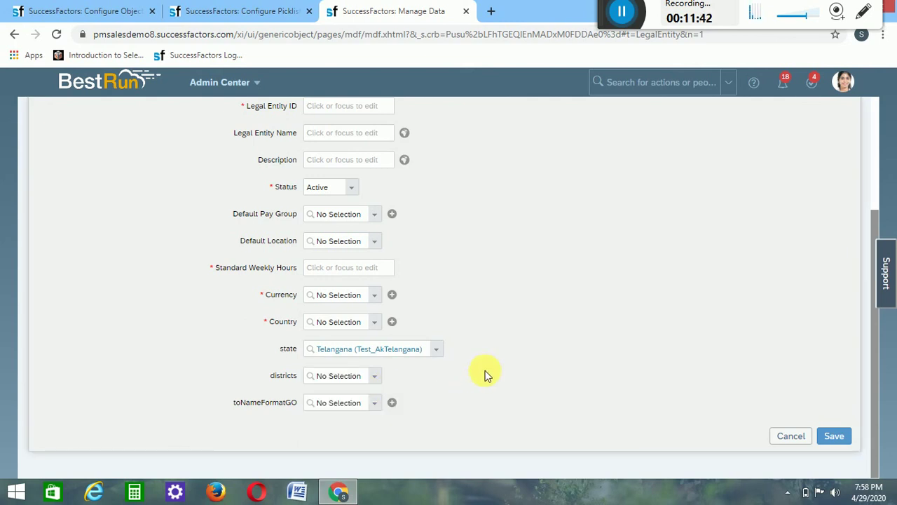